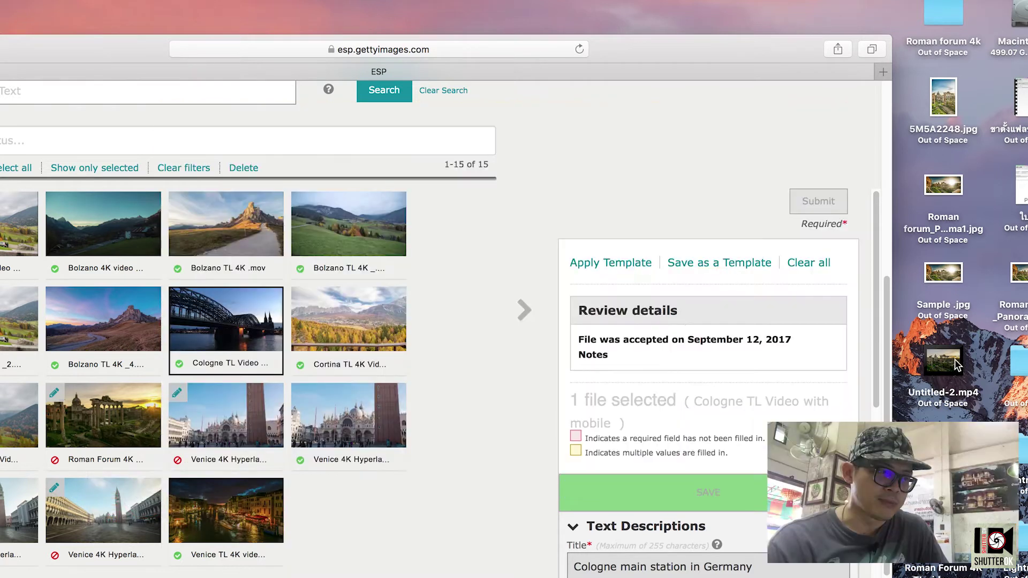
# Preview the Roman Forum timelapse MP4 from the desktop in Quick Look.
pyautogui.click(956, 364)
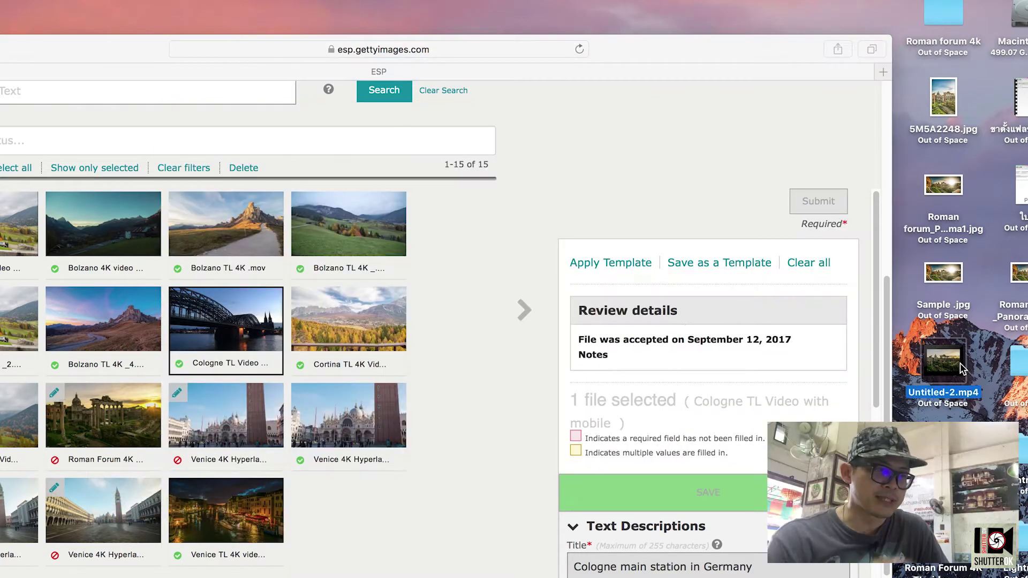
pyautogui.press('space')
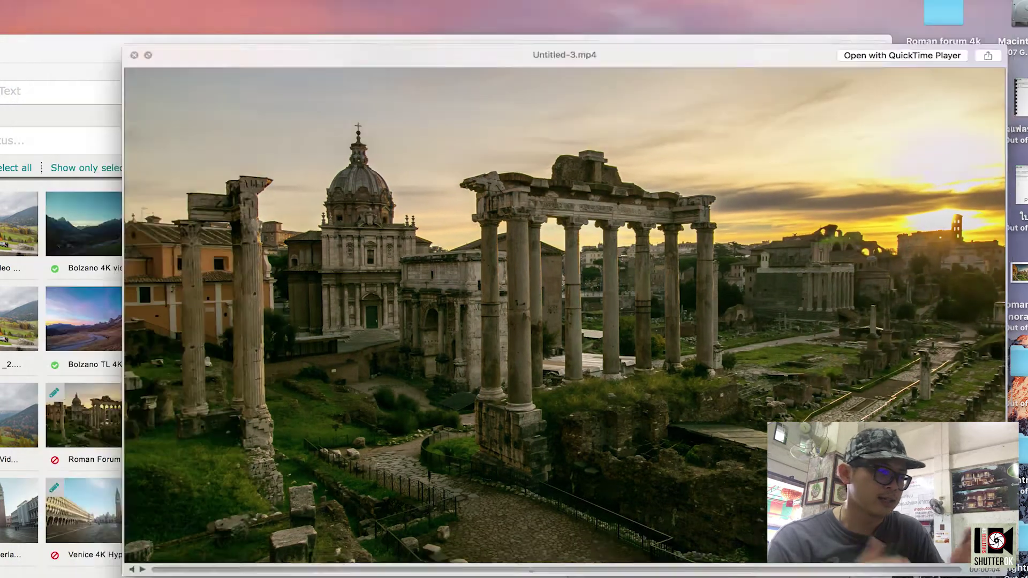
# Close the Quick Look video preview.
pyautogui.press('space')
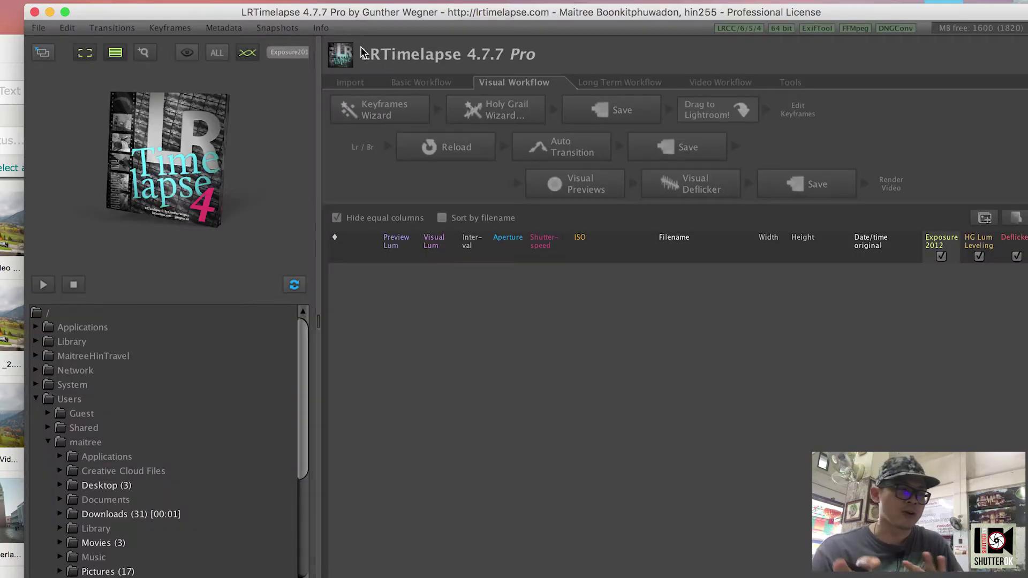
# Move the LRTimelapse window slightly right, then hide LRTimelapse.
pyautogui.moveTo(74, 16); pyautogui.dragTo(156, 32)
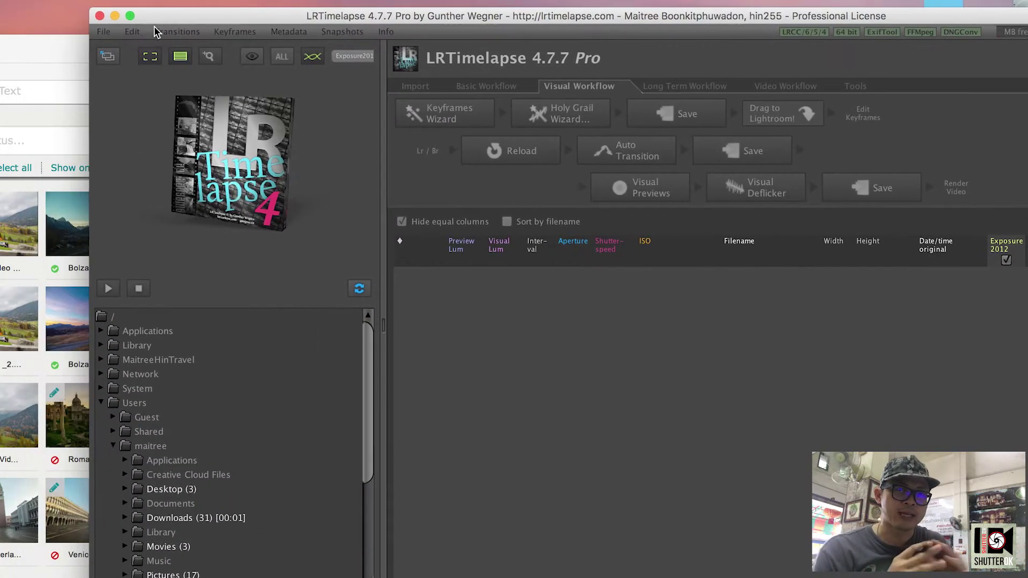
pyautogui.press('super+h')
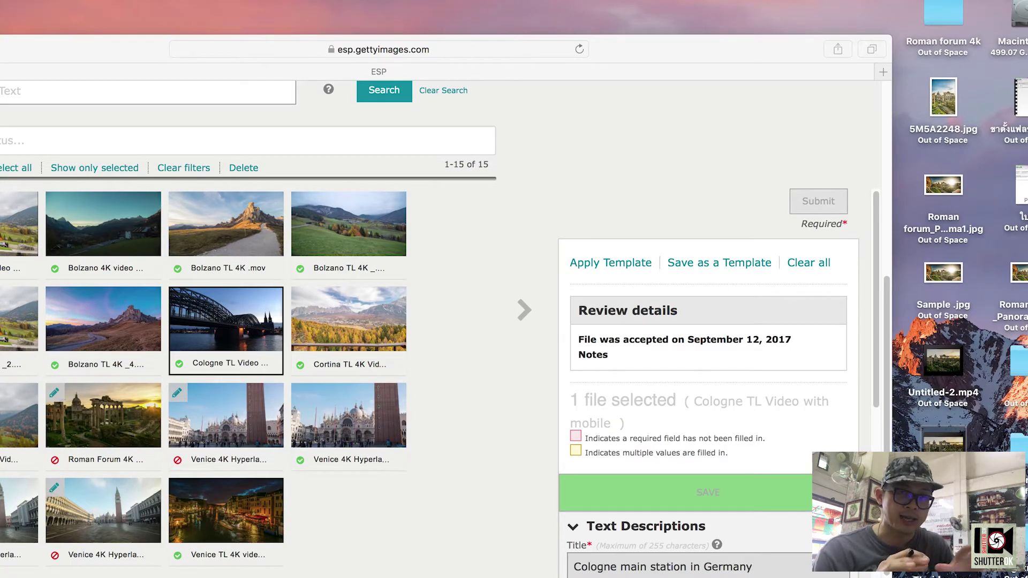
# Review the JPG frames in the Roman forum 4k folder, then close the folder window.
pyautogui.click(953, 24)
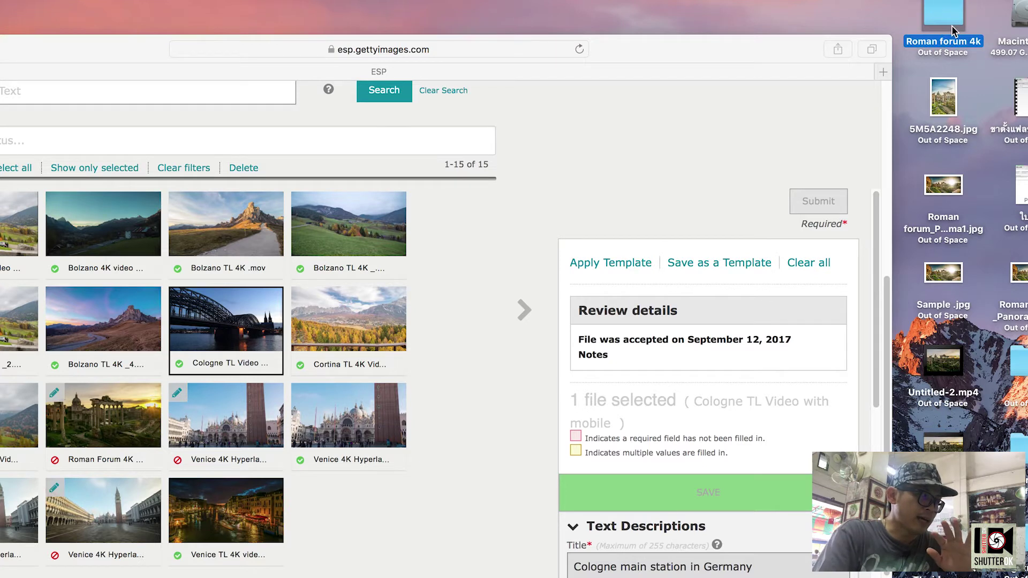
pyautogui.doubleClick(953, 25)
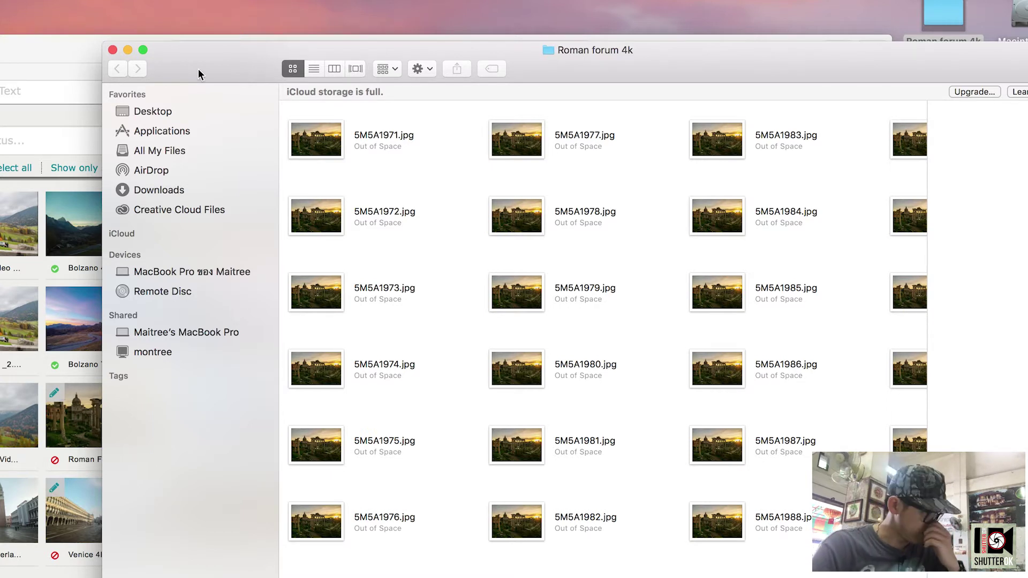
pyautogui.click(113, 49)
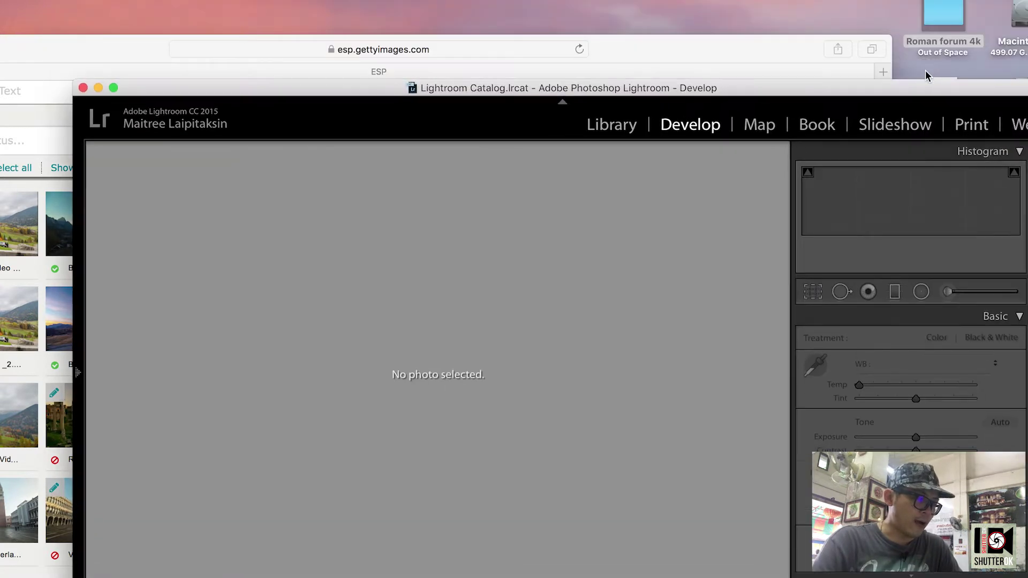
# Add all 270 Roman forum 4k JPGs to the Lightroom catalog in place.
pyautogui.moveTo(946, 22)
pyautogui.mouseDown()
pyautogui.moveTo(879, 20)
pyautogui.moveTo(394, 576)
pyautogui.mouseUp()
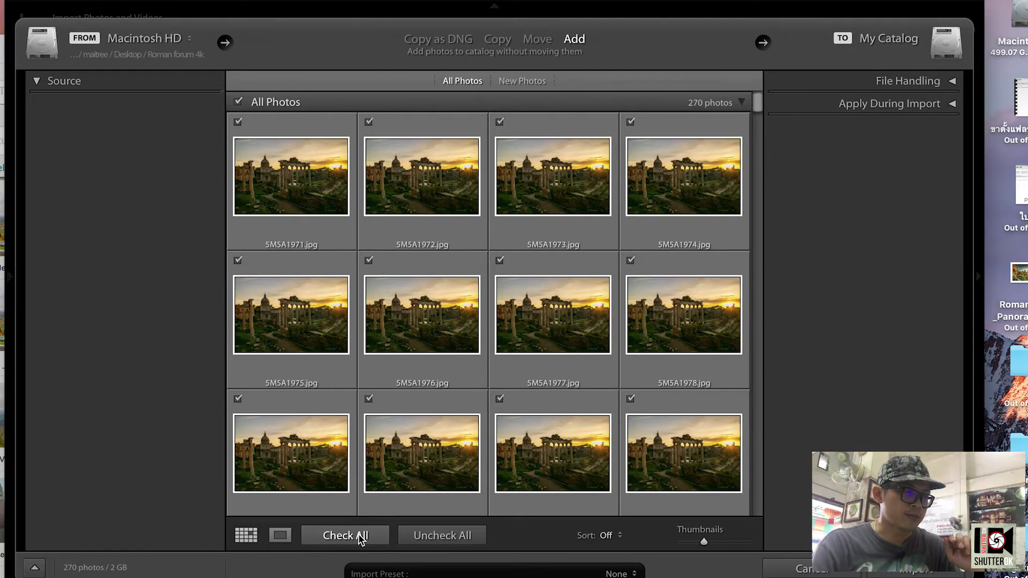
pyautogui.click(360, 537)
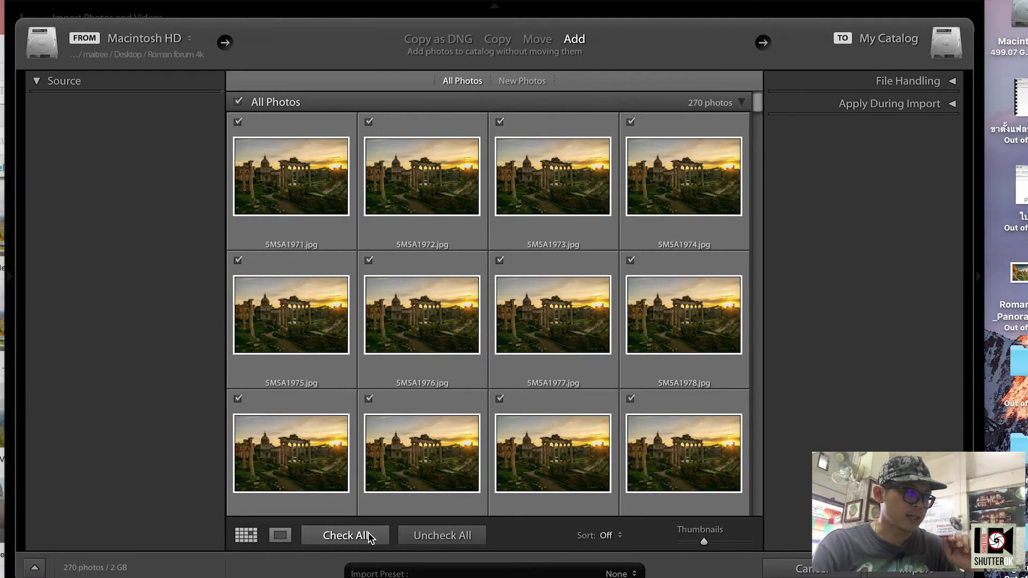
pyautogui.click(919, 572)
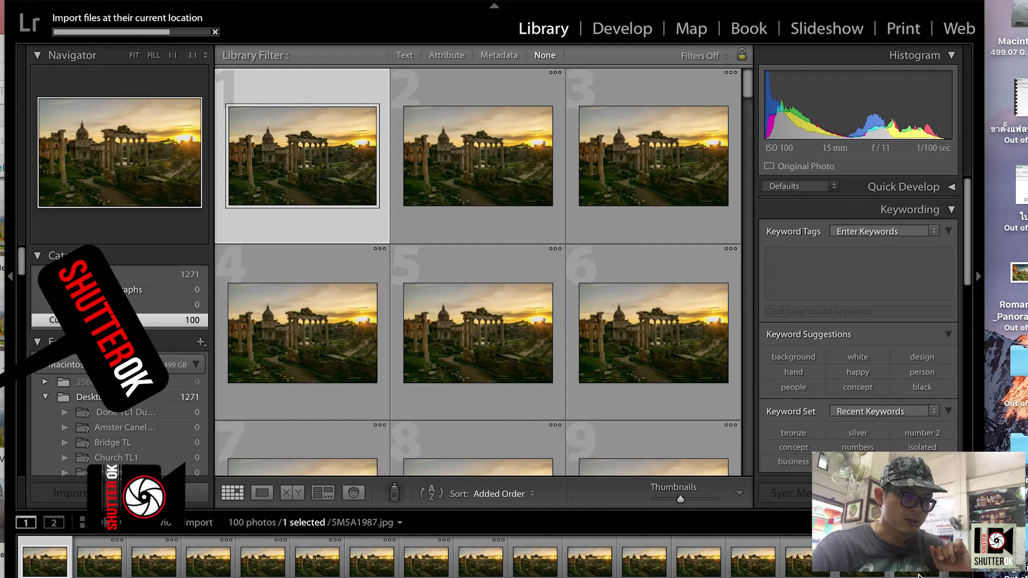
# Open the first Roman Forum frame in Develop with Crop & Straighten active.
pyautogui.click(636, 30)
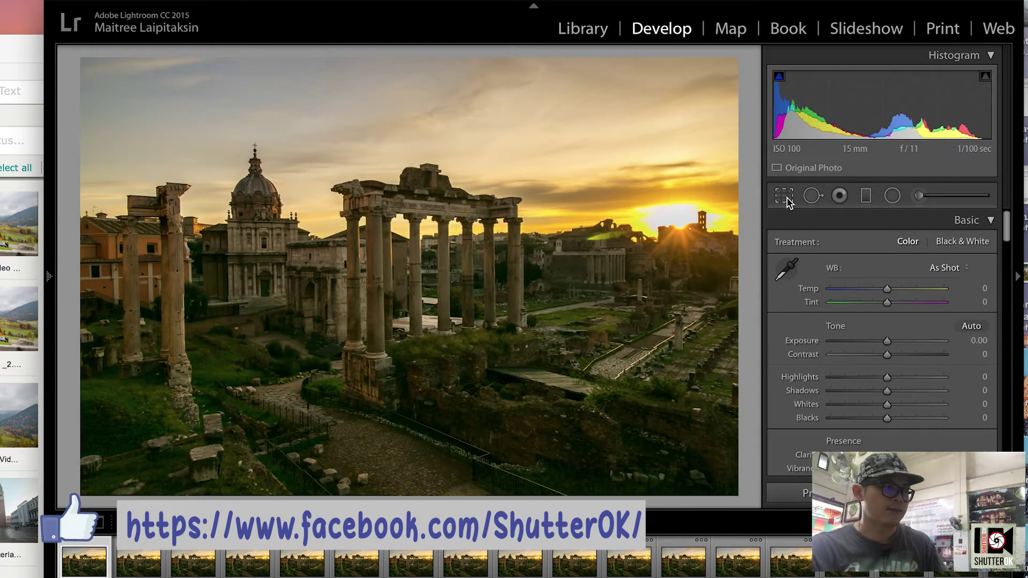
pyautogui.click(784, 197)
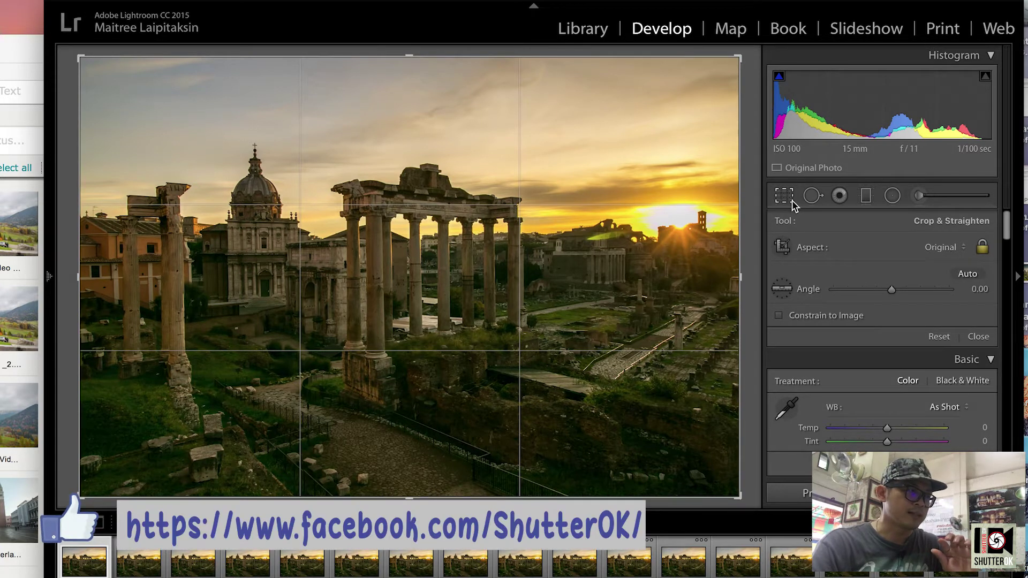
# Set a custom crop aspect ratio of 3840 × 2160.
pyautogui.click(957, 248)
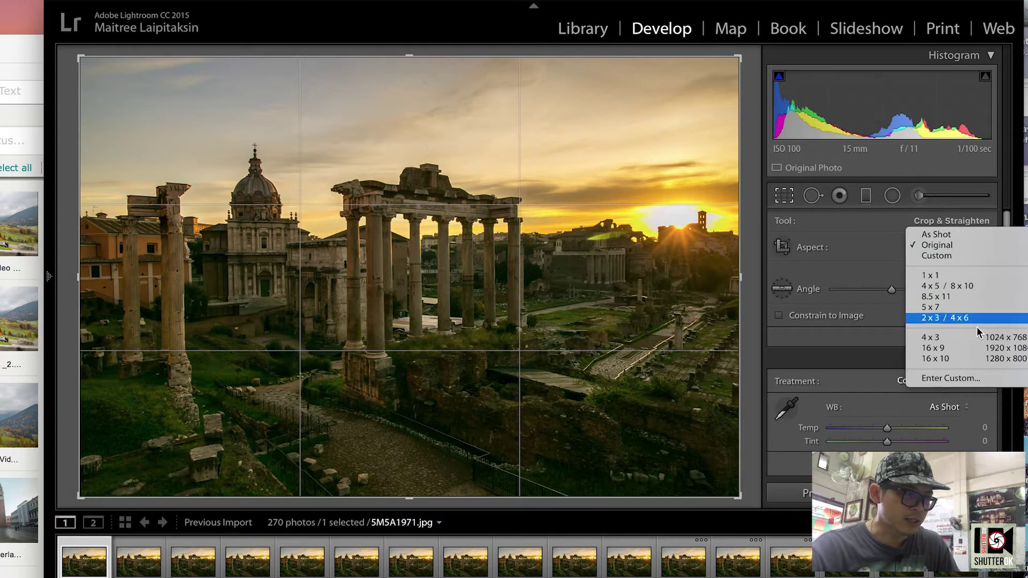
pyautogui.click(978, 380)
pyautogui.write('384')
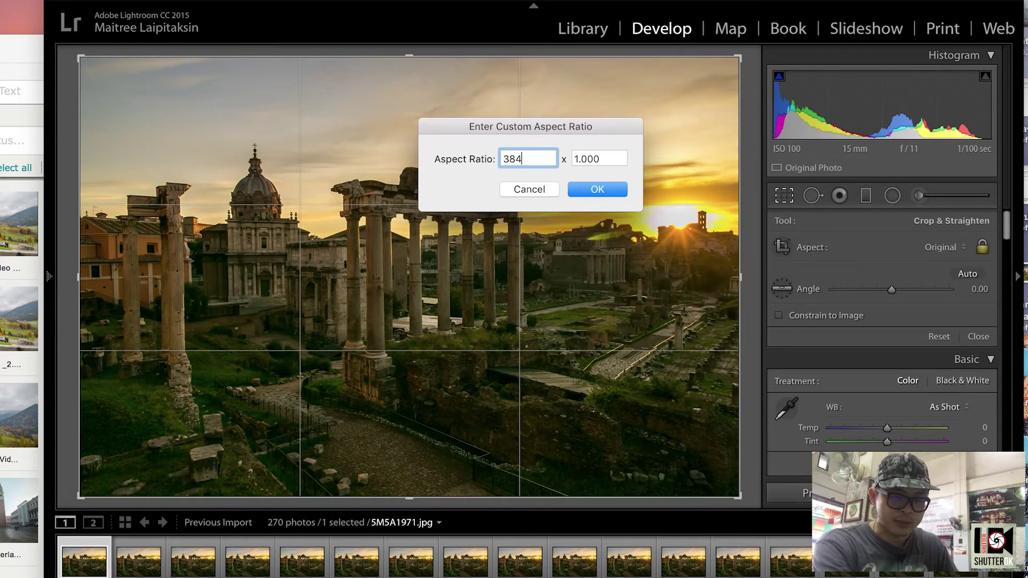
pyautogui.write('0')
pyautogui.press('Tab')
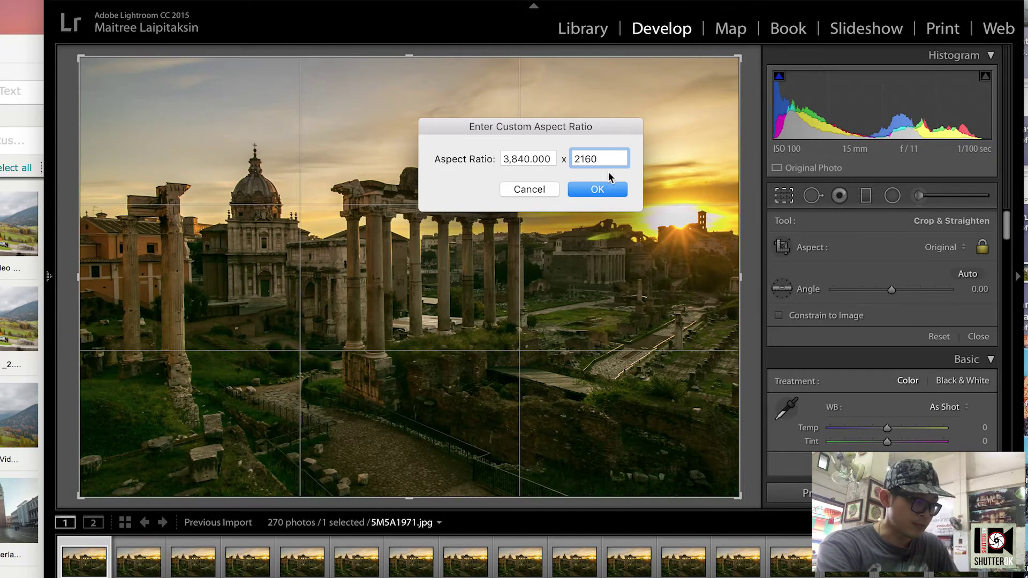
pyautogui.click(596, 188)
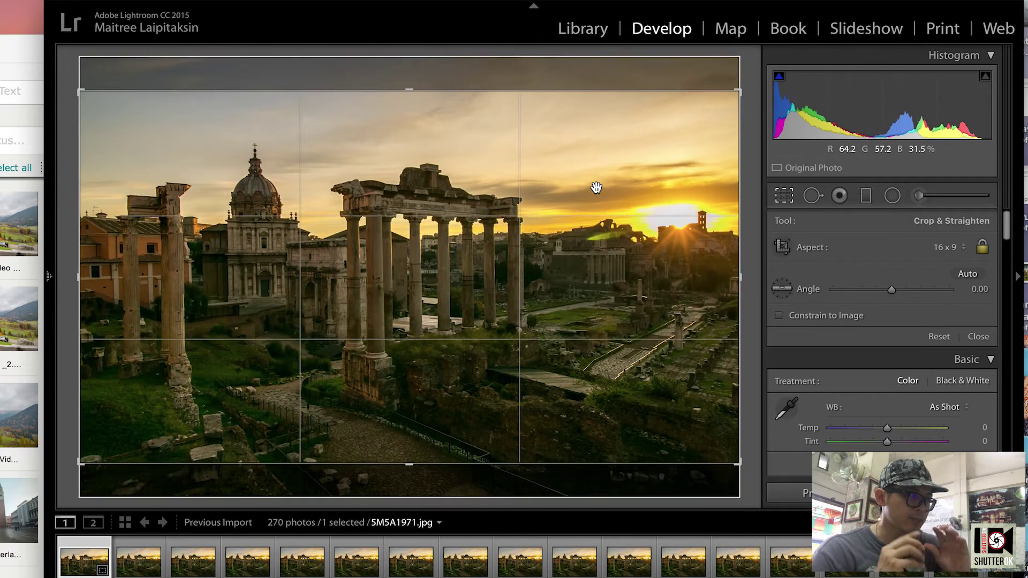
# Shift the photo up inside the 16:9 crop, commit it, and select all 270 frames.
pyautogui.moveTo(596, 187); pyautogui.dragTo(595, 177)
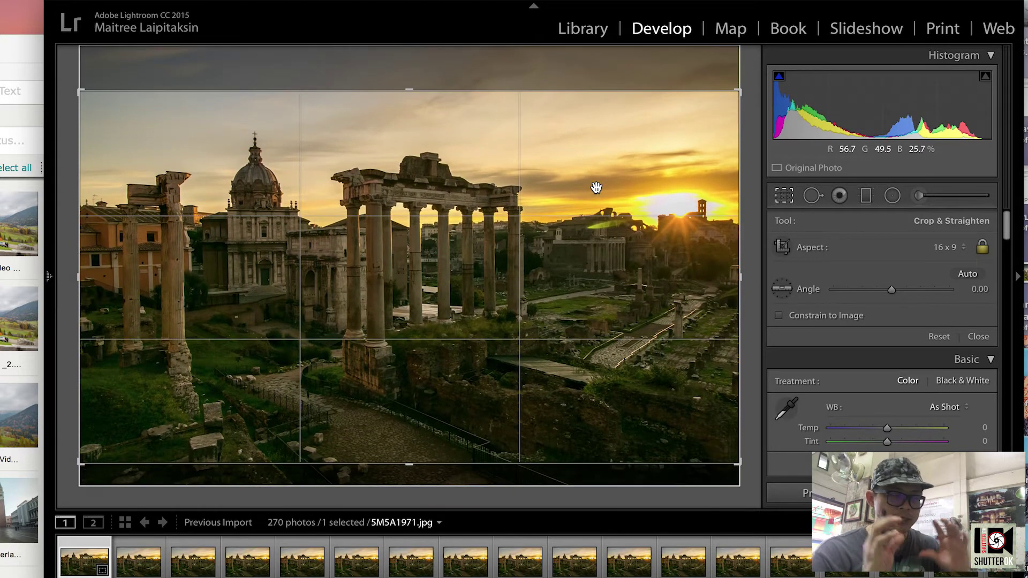
pyautogui.moveTo(595, 187); pyautogui.dragTo(596, 184)
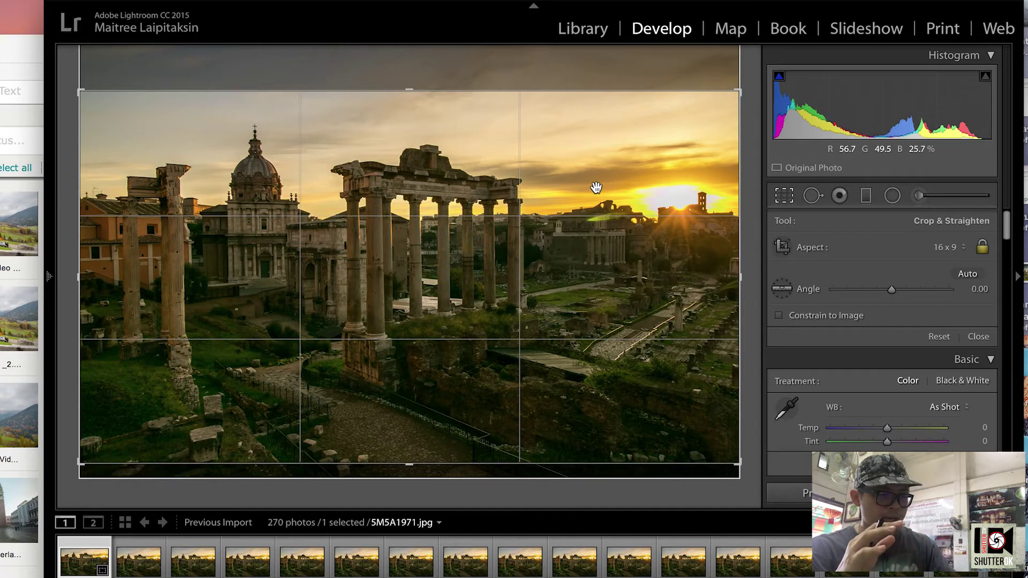
pyautogui.press('Return')
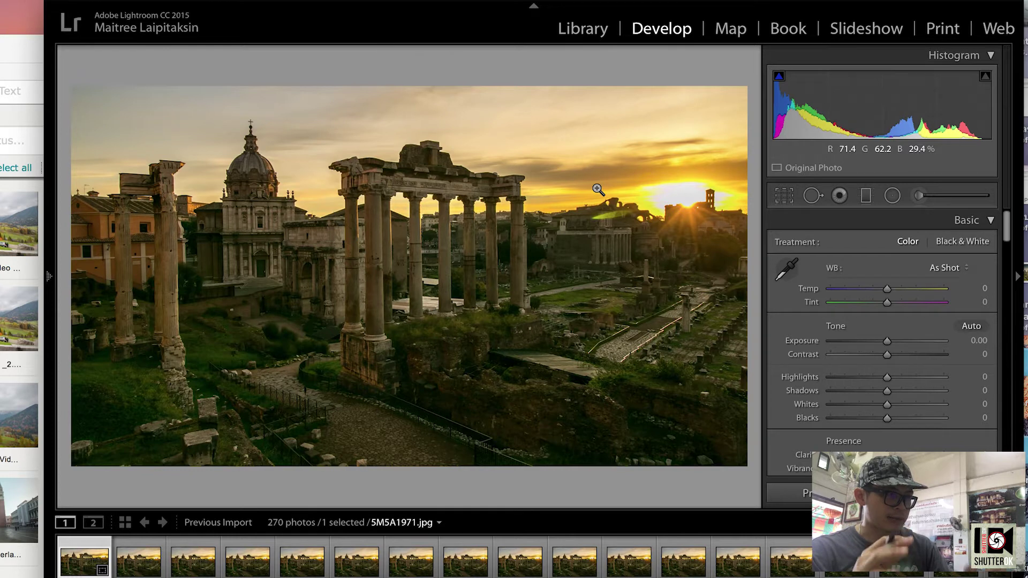
pyautogui.hotkey('ctrl', 'a')
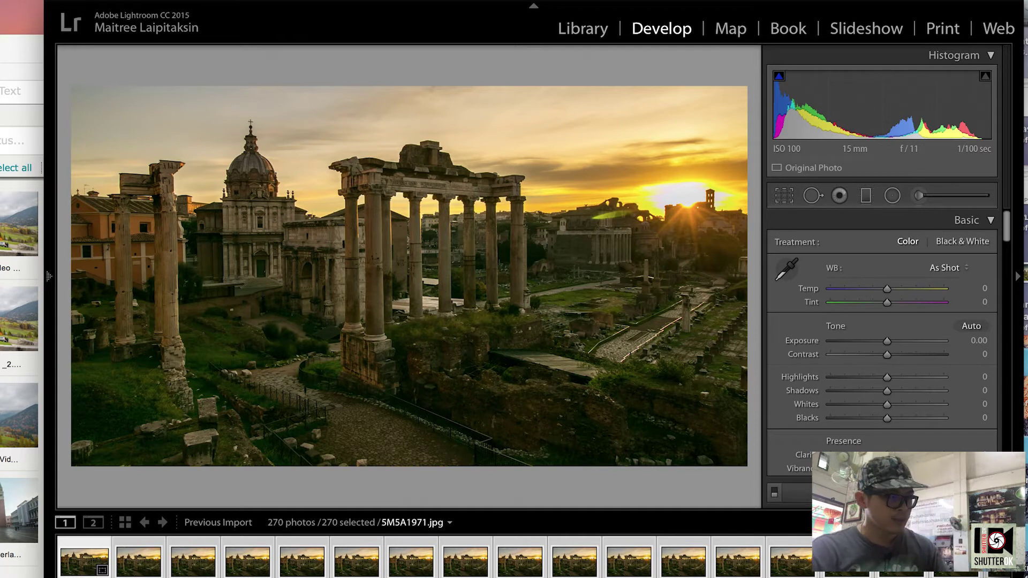
# Sync the crop across all 270 frames and bring up their export settings.
pyautogui.hotkey('ctrl', 'shift', 's')
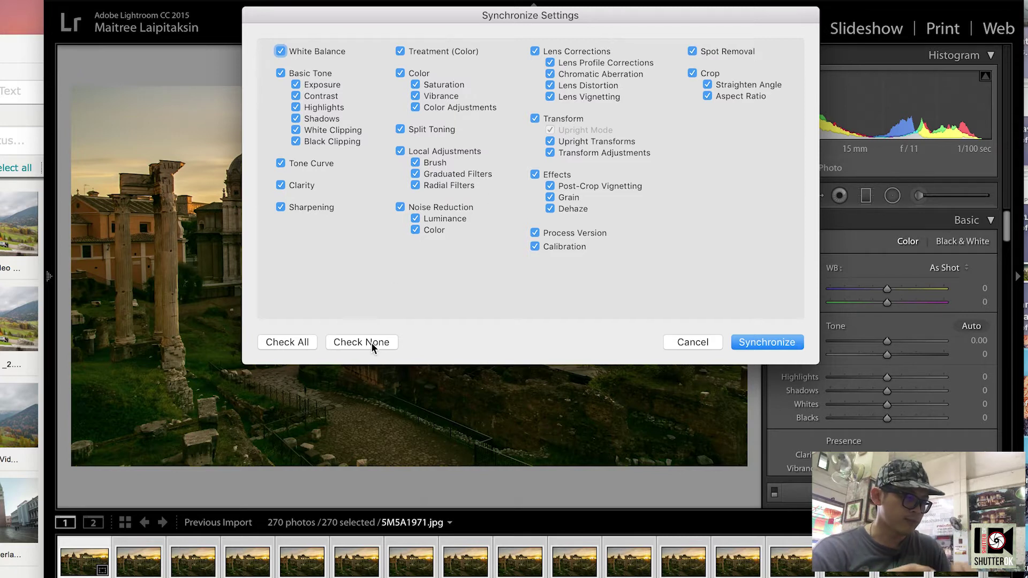
pyautogui.click(349, 342)
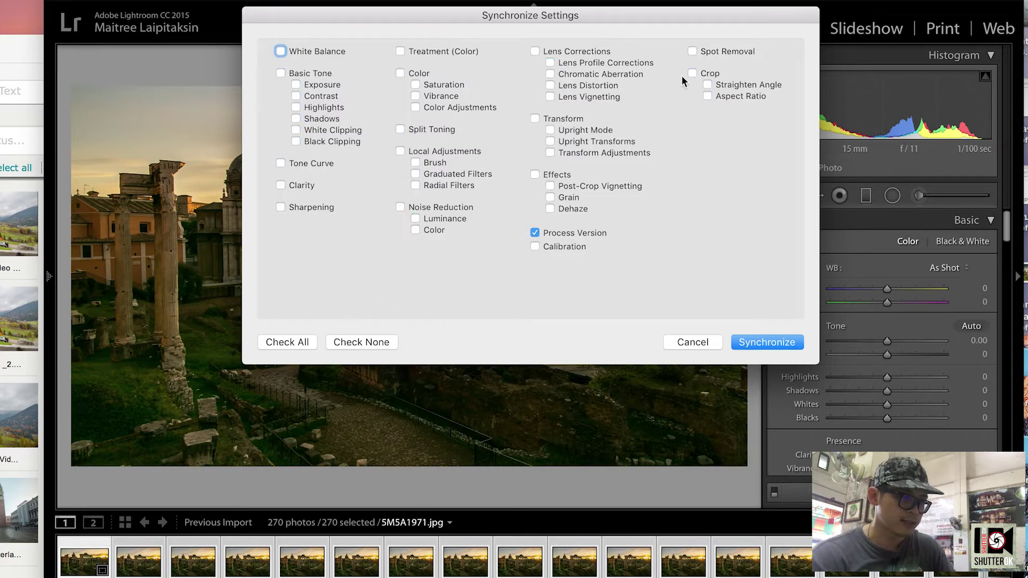
pyautogui.click(770, 345)
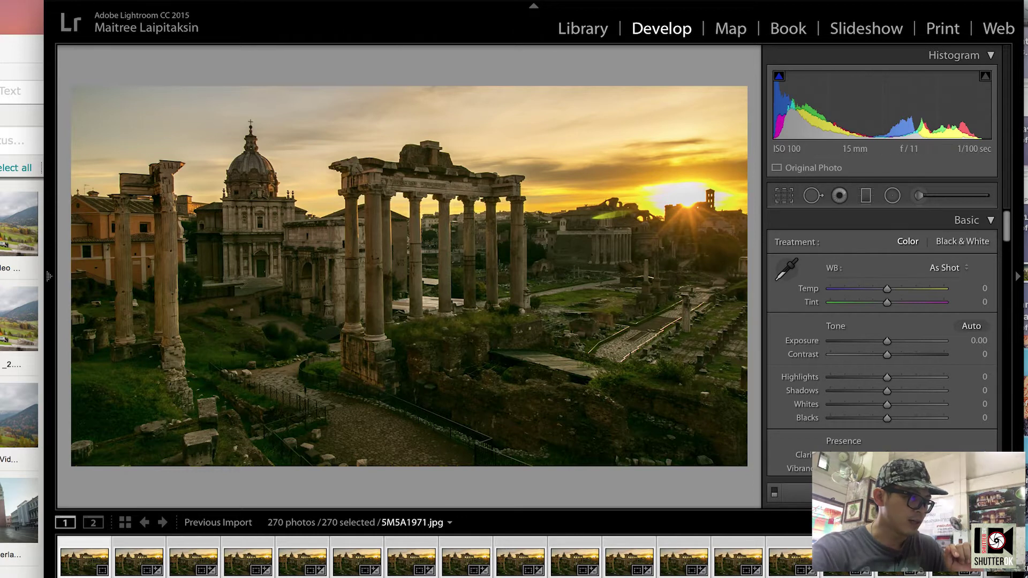
pyautogui.click(94, 6)
pyautogui.click(145, 155)
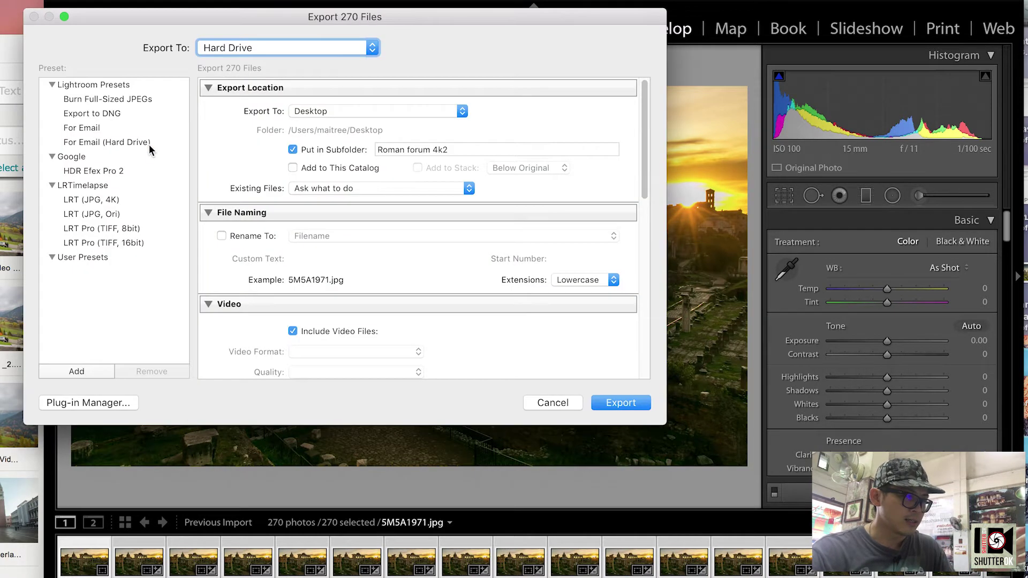
# Edit the Desktop export subfolder name and export the 270 frames as JPEGs.
pyautogui.click(476, 156)
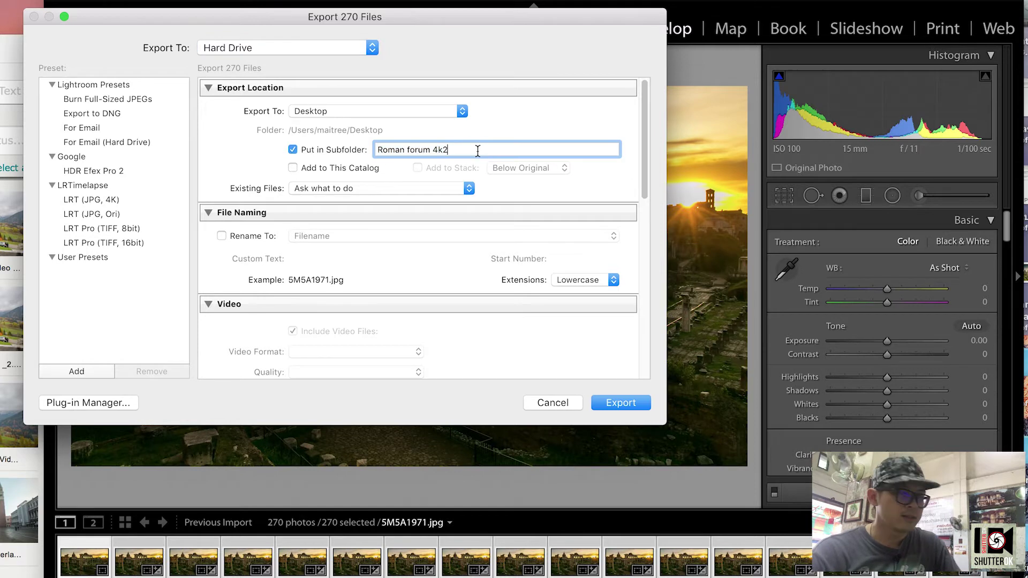
pyautogui.press('BackSpace')
pyautogui.write('cro')
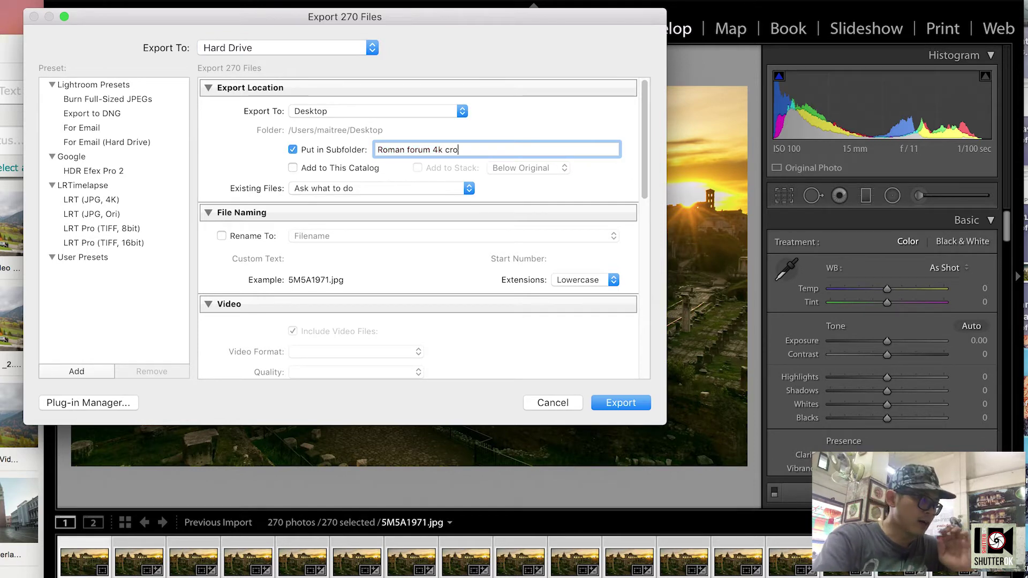
pyautogui.press('Return')
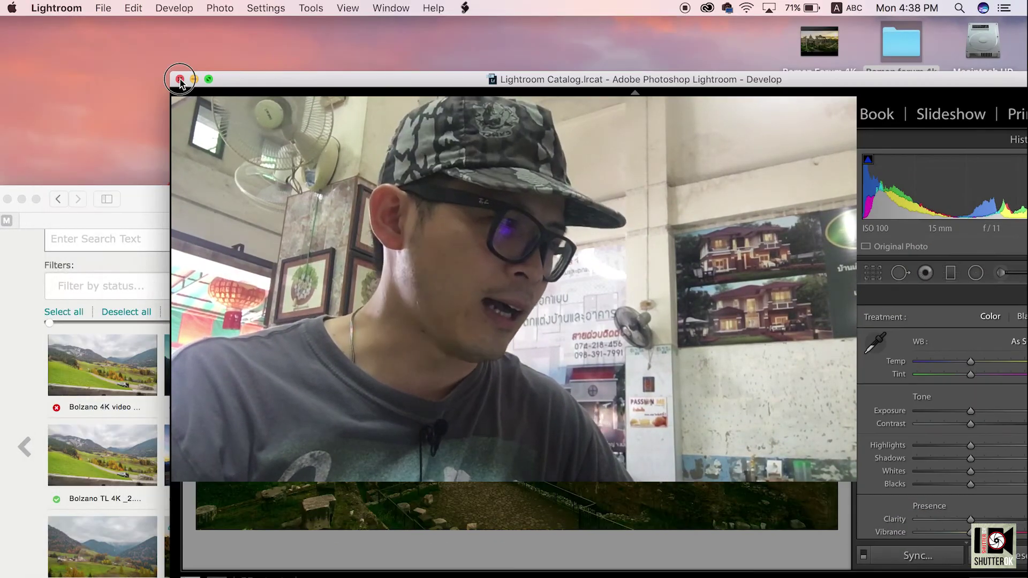
# Close the Lightroom CC 2015 window to reveal the desktop and Getty Images ESP.
pyautogui.click(180, 80)
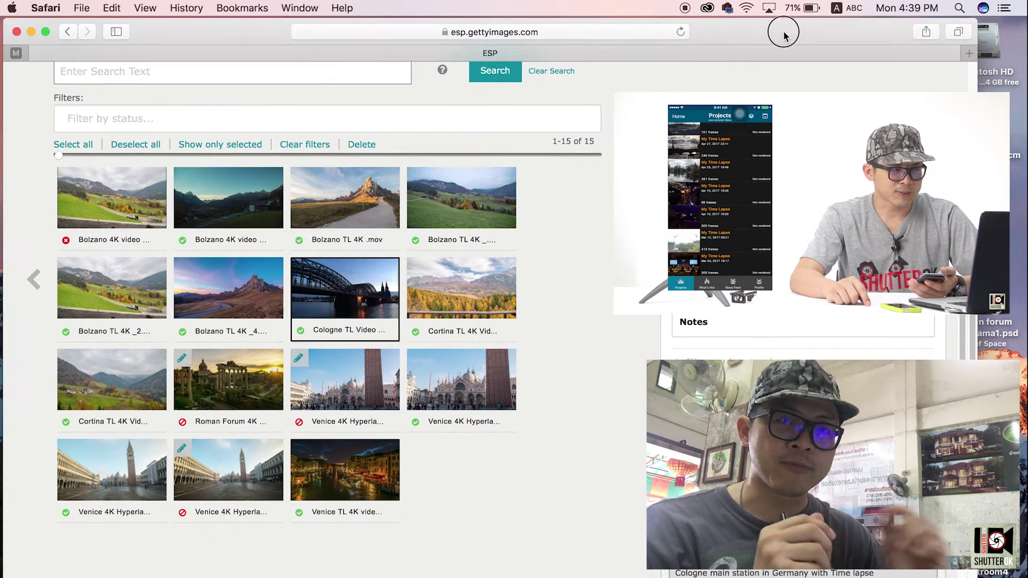
# Shift the Safari window left to uncover desktop files, then bring Photoshop CC forward.
pyautogui.moveTo(816, 42); pyautogui.dragTo(600, 36)
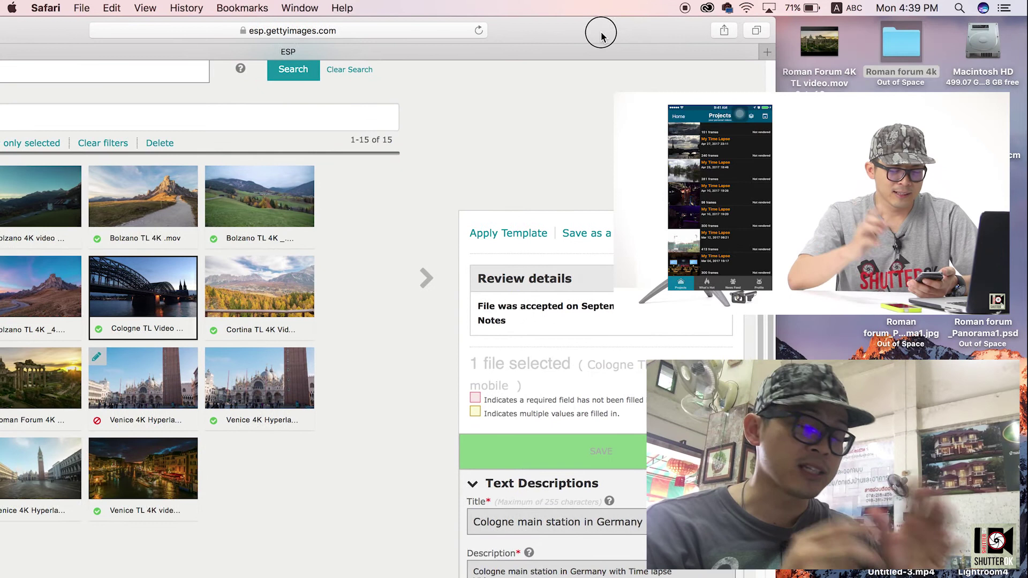
pyautogui.moveTo(599, 36)
pyautogui.mouseDown()
pyautogui.moveTo(624, 27)
pyautogui.moveTo(613, 52)
pyautogui.mouseUp()
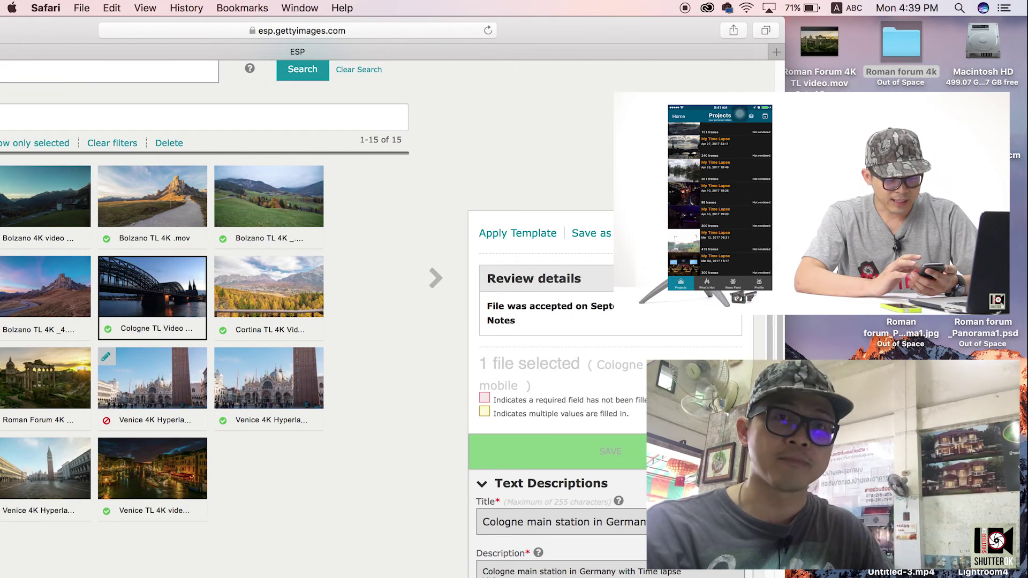
pyautogui.press('super+Tab')
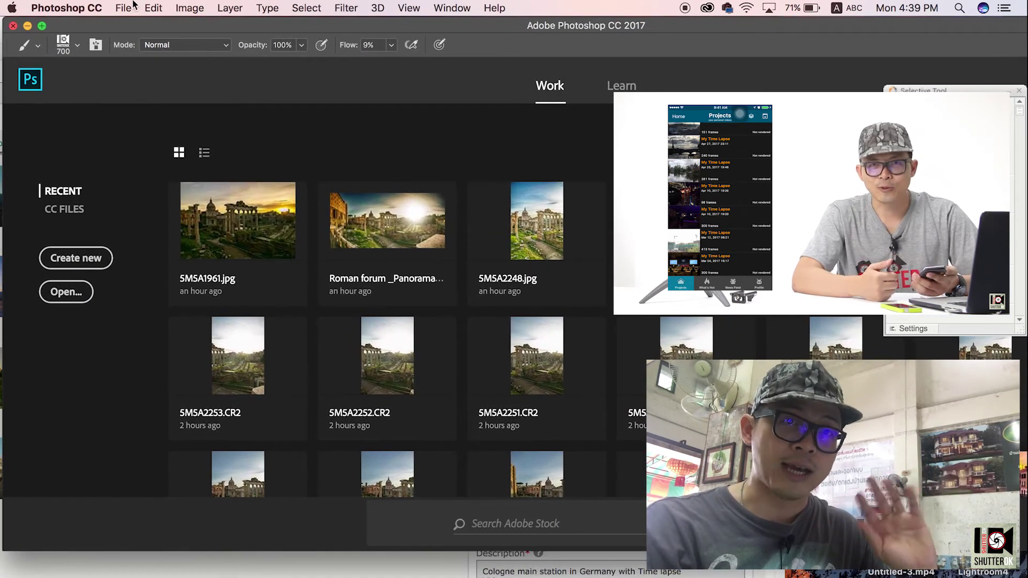
# Show Photoshop's Open dialog browsing the Desktop folder.
pyautogui.click(124, 7)
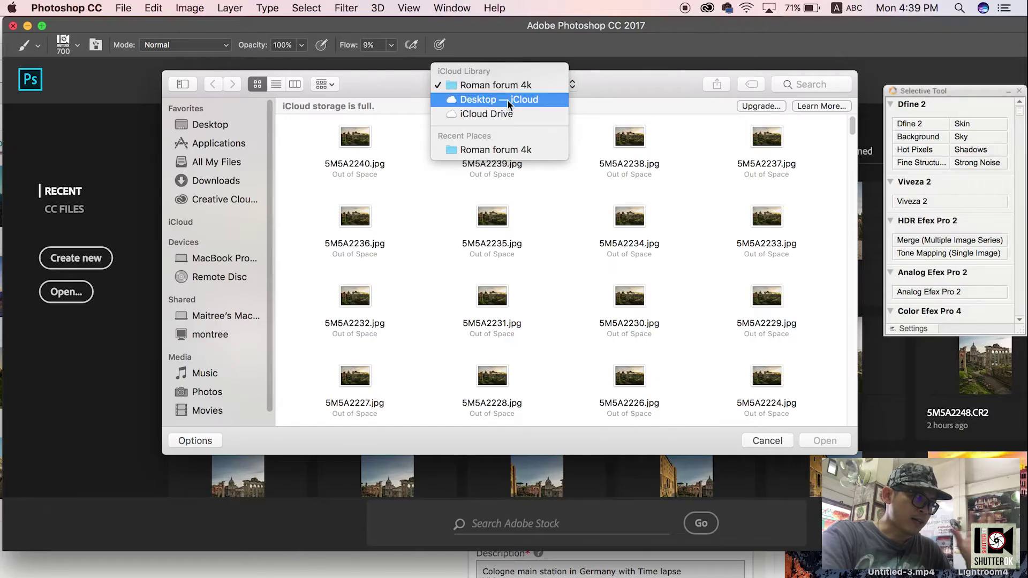
pyautogui.click(508, 100)
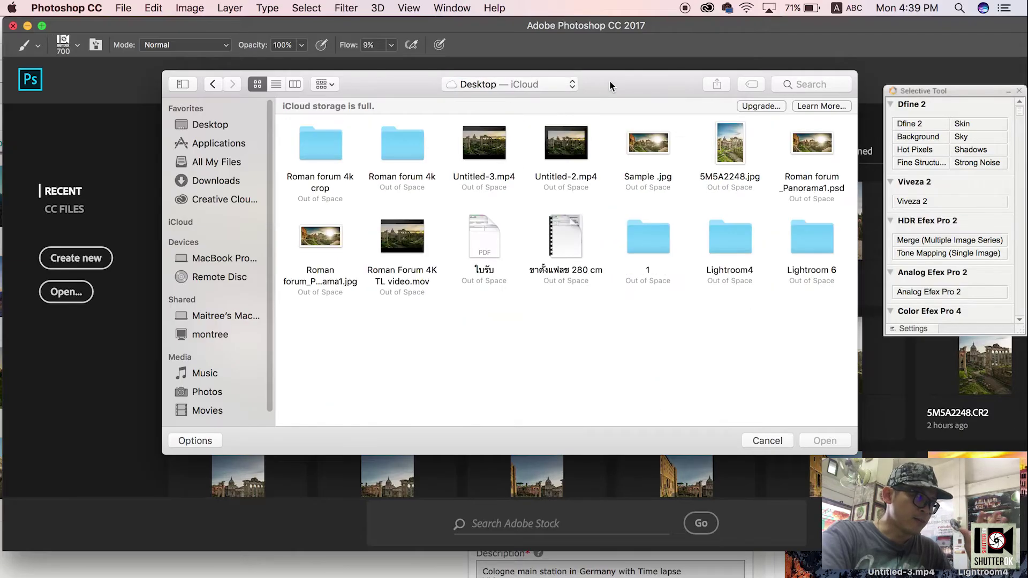
# Open the Roman forum 4k crop JPEGs, starting at 5M5A2238.jpg, as an image sequence.
pyautogui.doubleClick(325, 152)
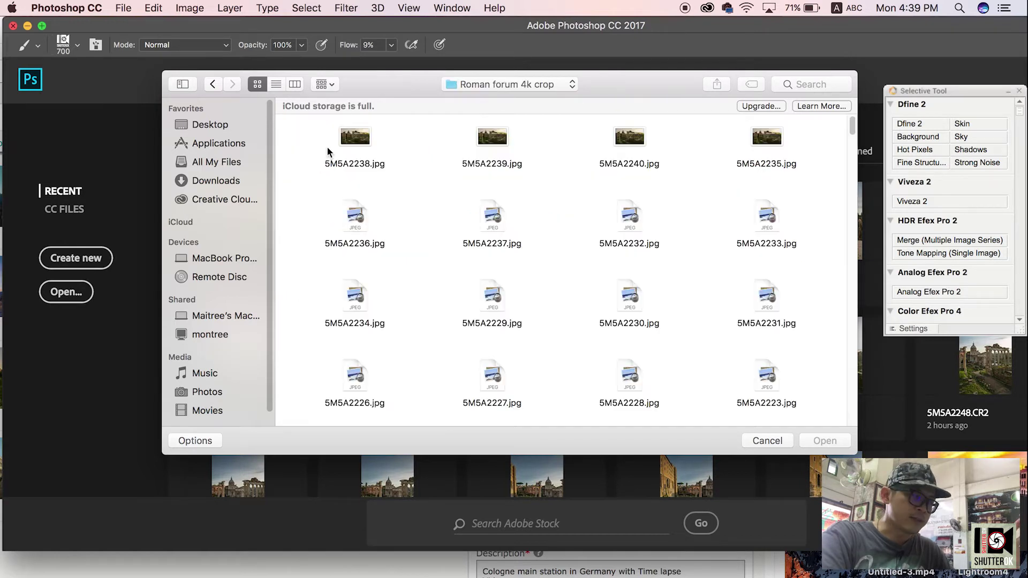
pyautogui.click(363, 144)
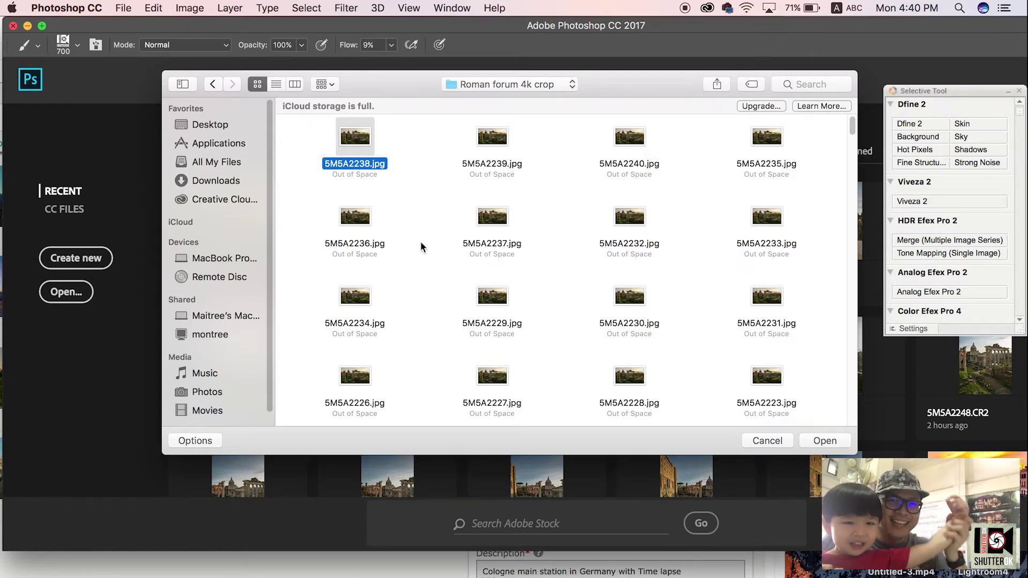
pyautogui.click(203, 440)
pyautogui.click(178, 408)
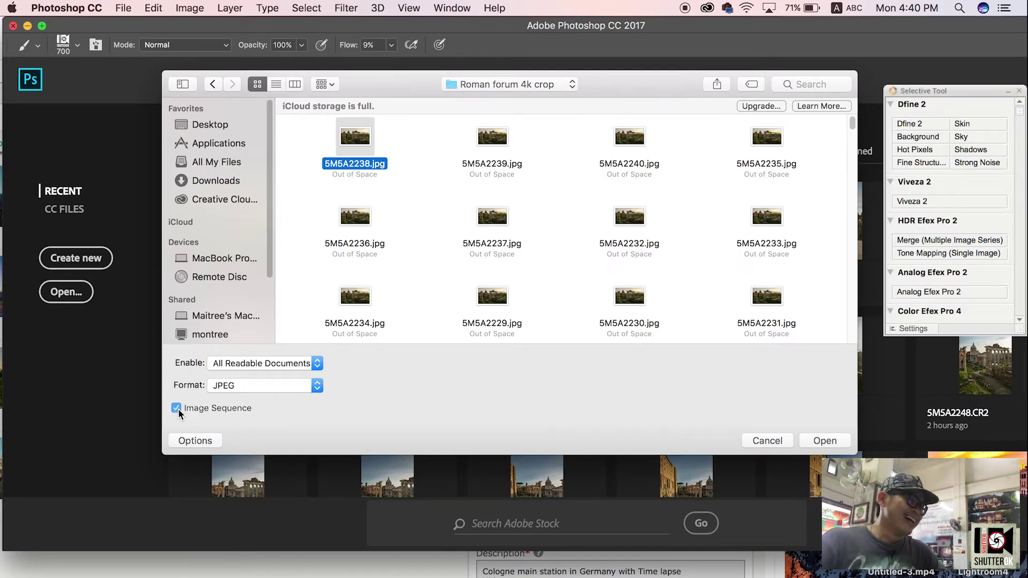
pyautogui.click(833, 441)
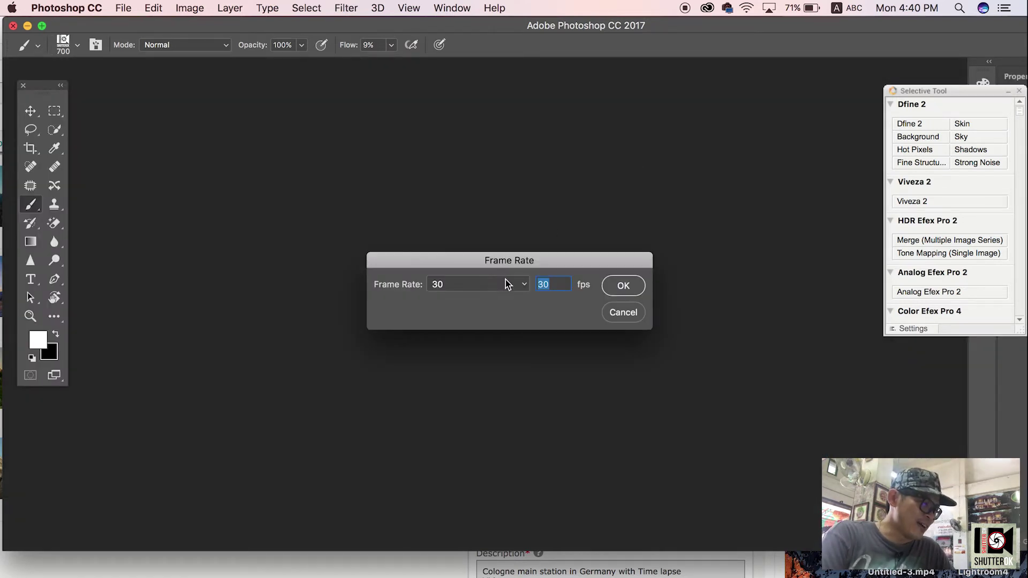
# Confirm 30 fps so the sequence opens as Untitled-5, and zoom out to fit the frame.
pyautogui.click(634, 290)
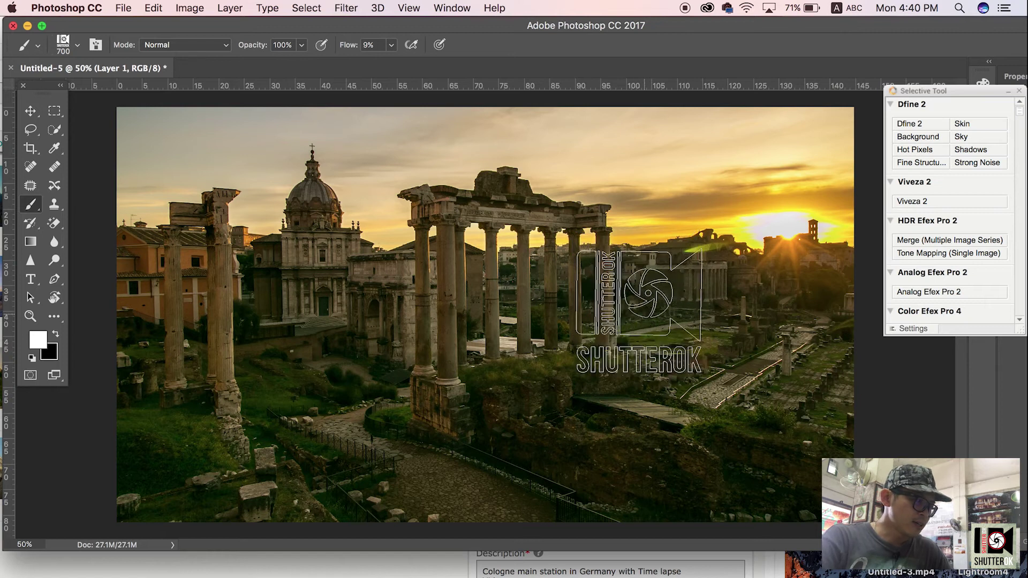
pyautogui.press('super+minus')
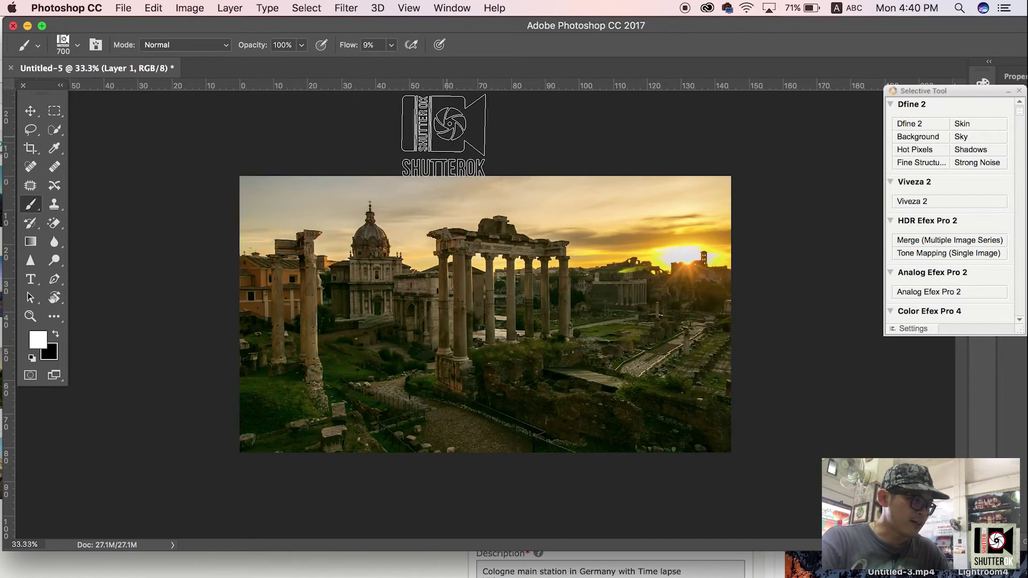
pyautogui.click(124, 7)
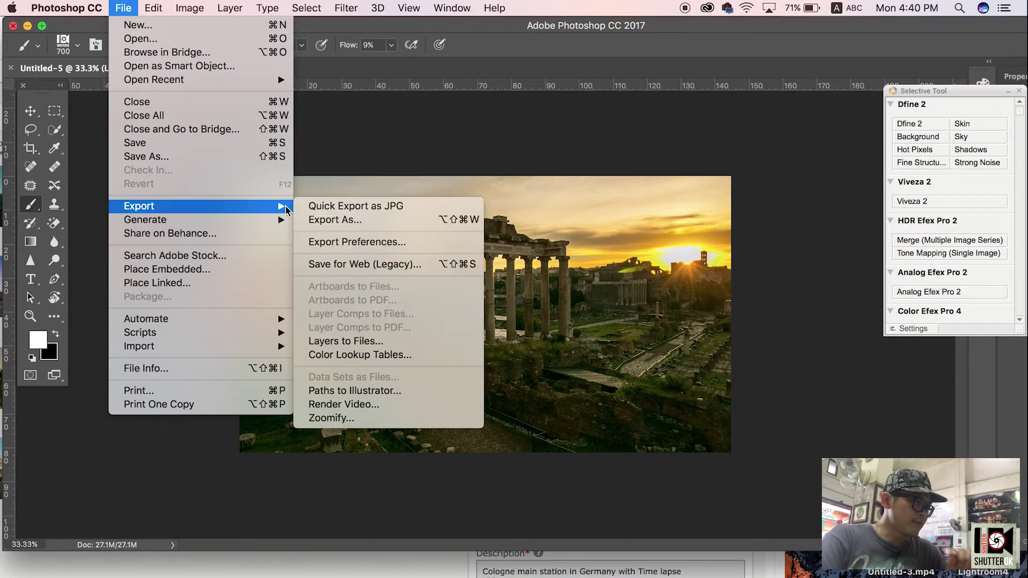
pyautogui.moveTo(139, 205)
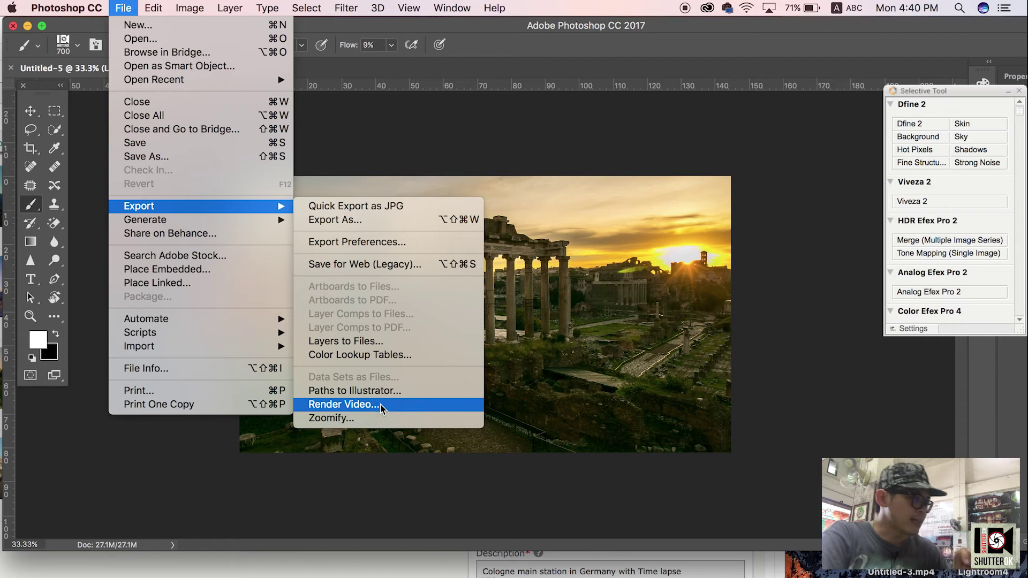
# Name the render output 'Roman forum 4K' and save it to the Desktop folder.
pyautogui.click(386, 405)
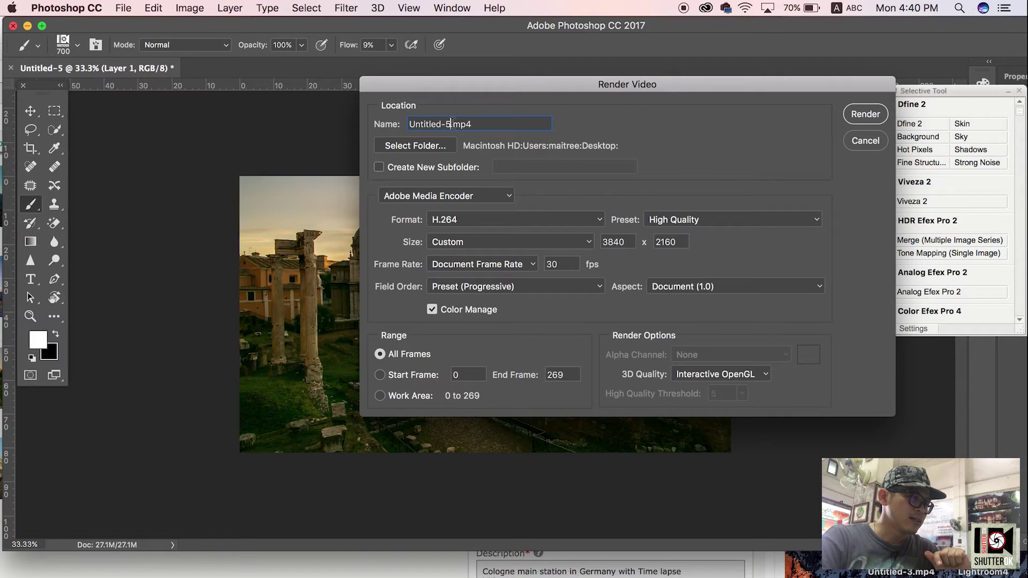
pyautogui.press('BackSpace')
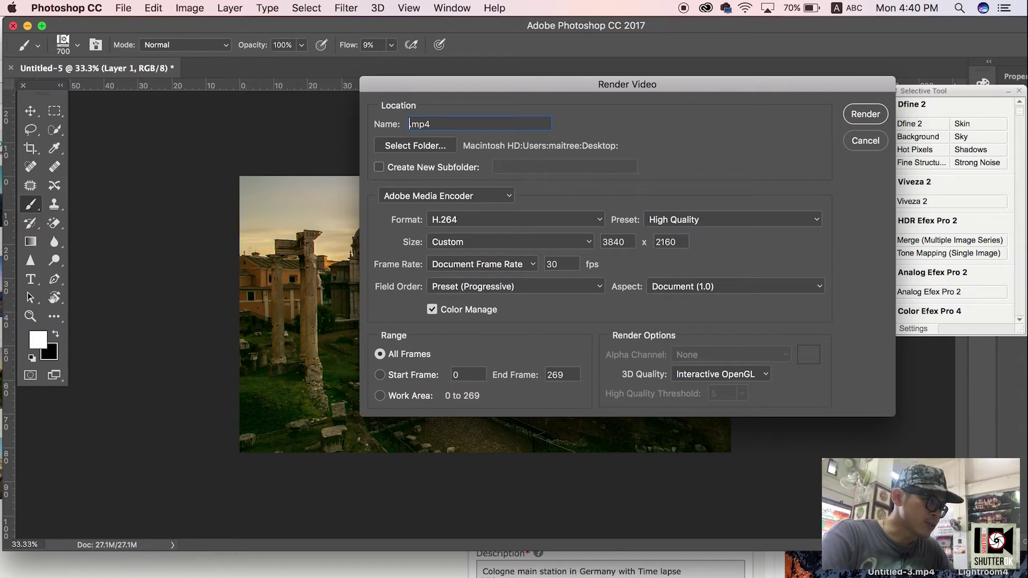
pyautogui.write('dR')
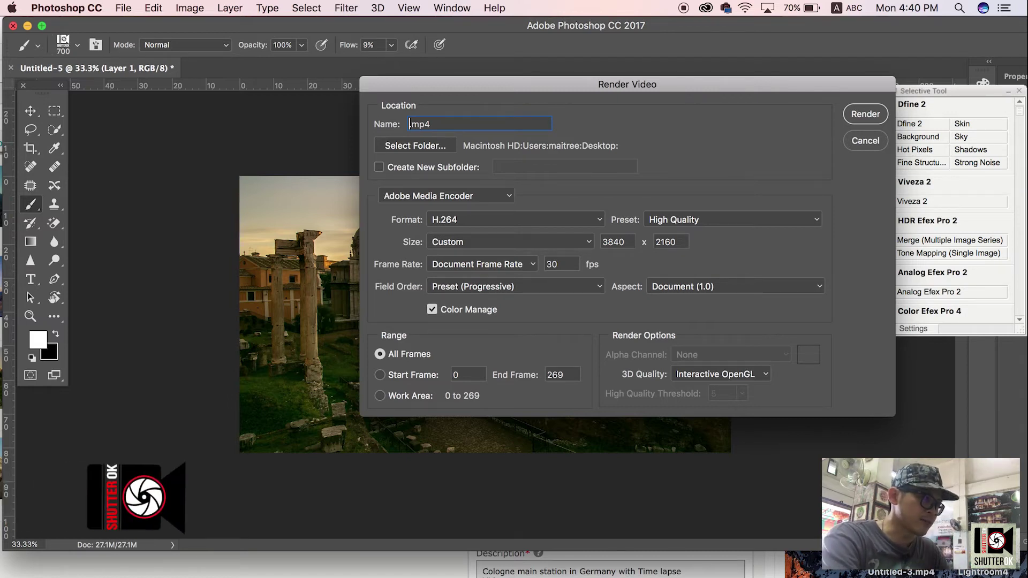
pyautogui.write('o')
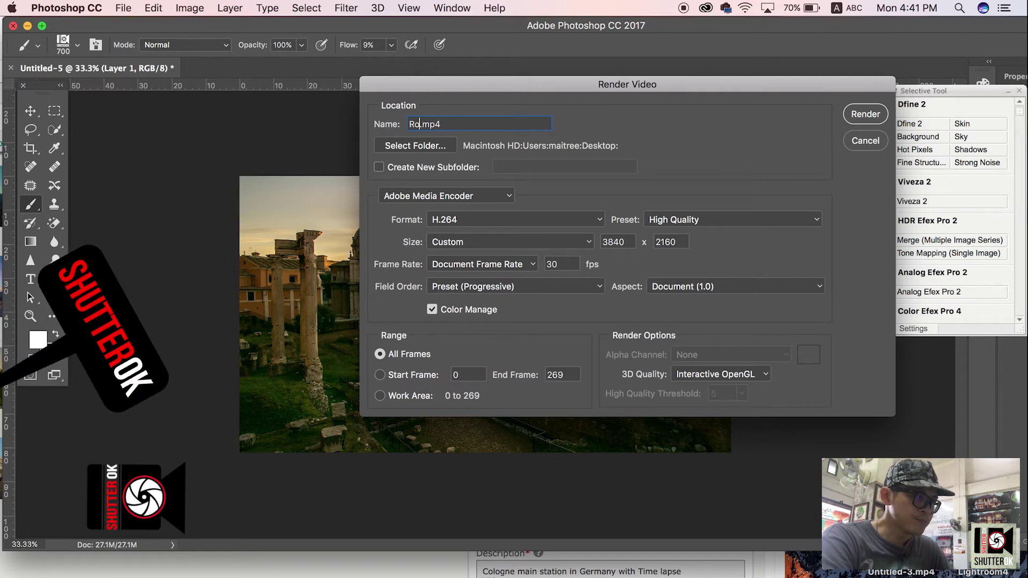
pyautogui.write('man forum')
pyautogui.write(' 4')
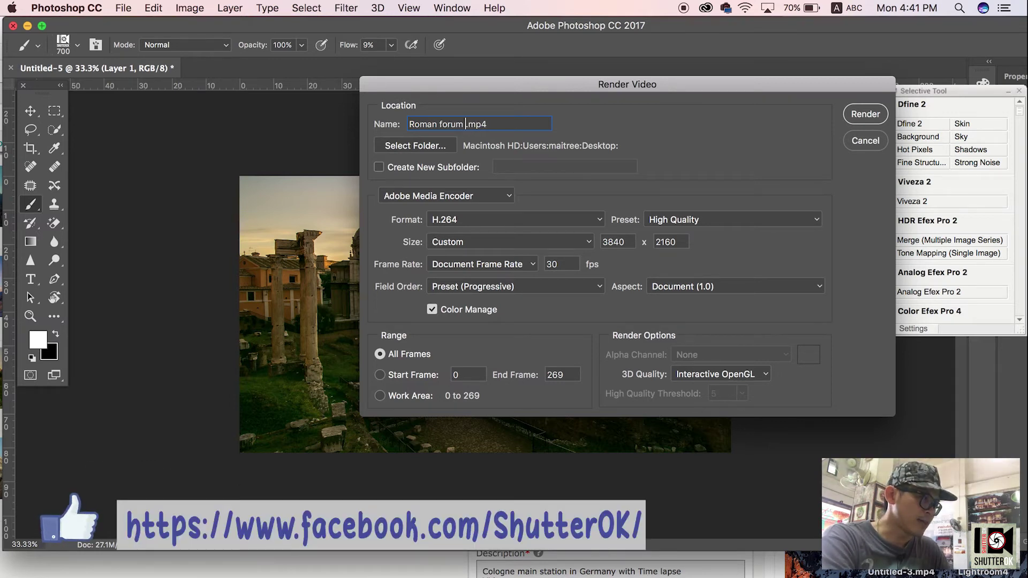
pyautogui.write('K')
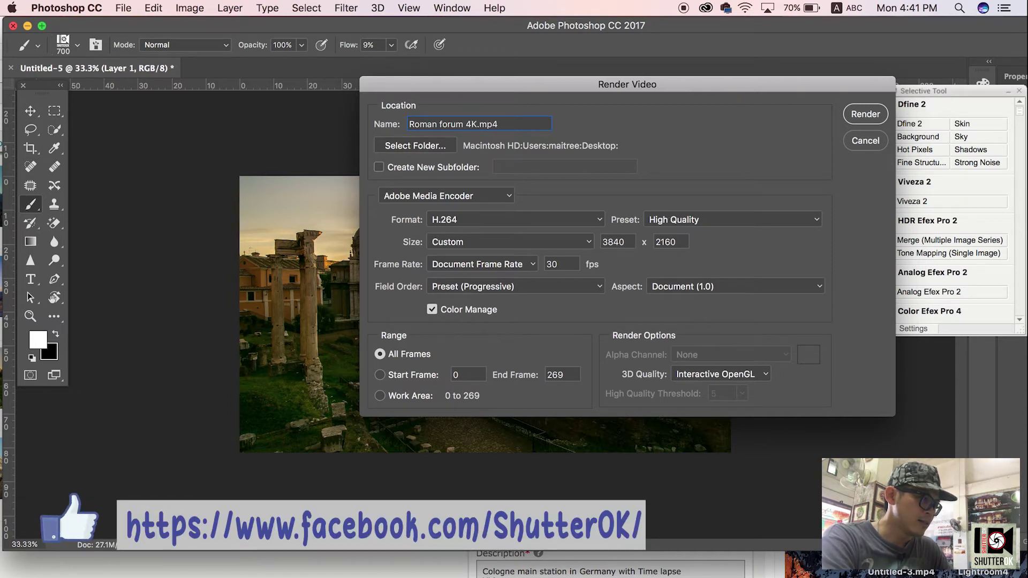
pyautogui.click(437, 149)
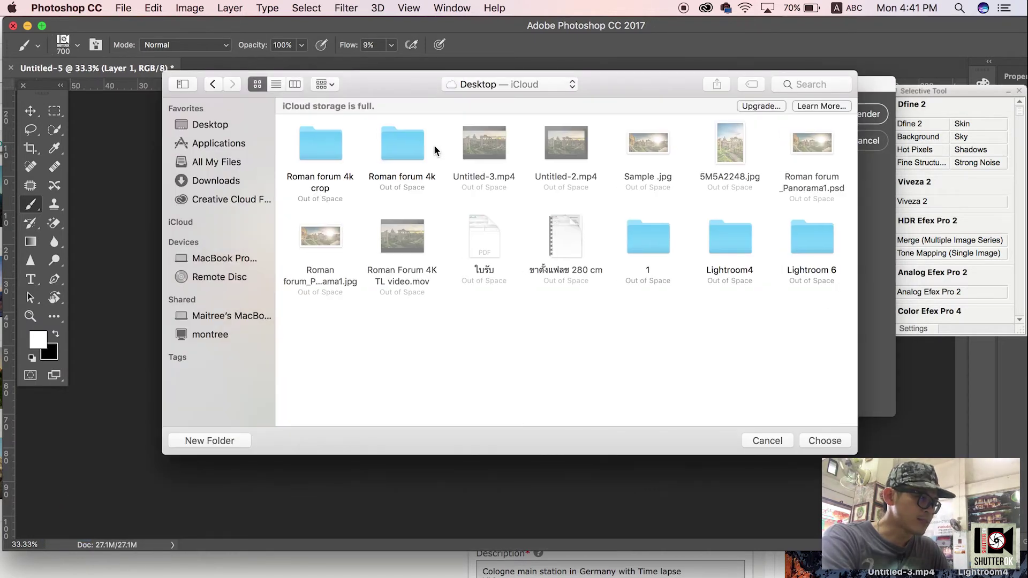
pyautogui.click(831, 441)
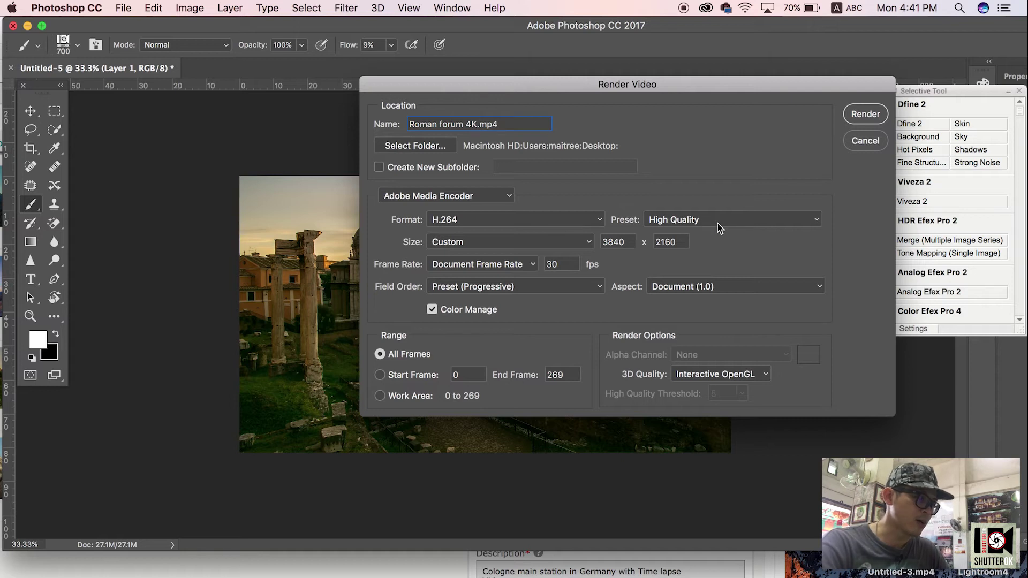
# Leave the Size preset on Custom 3840×2160 and render the 4K Roman Forum video.
pyautogui.click(545, 247)
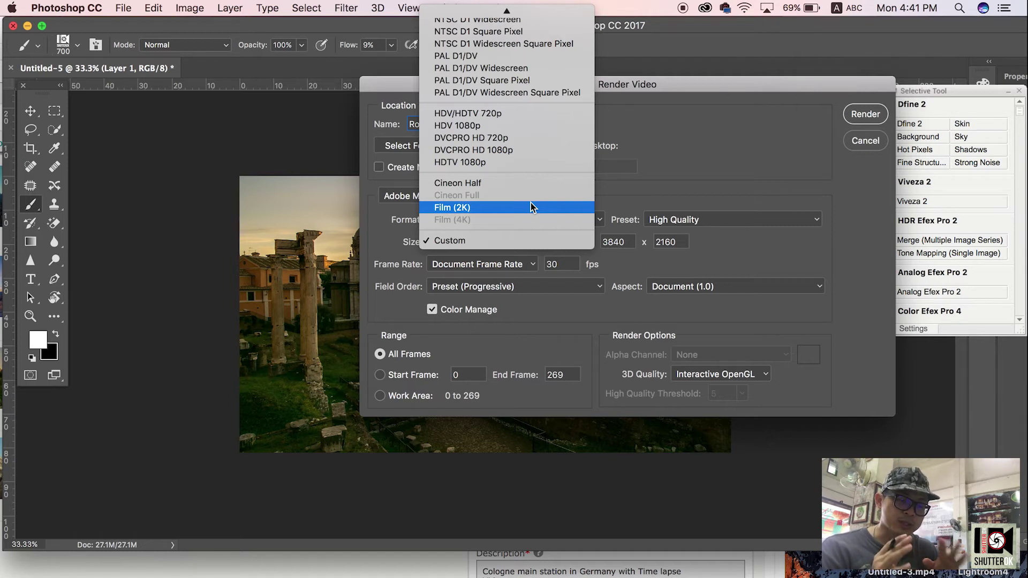
pyautogui.click(666, 186)
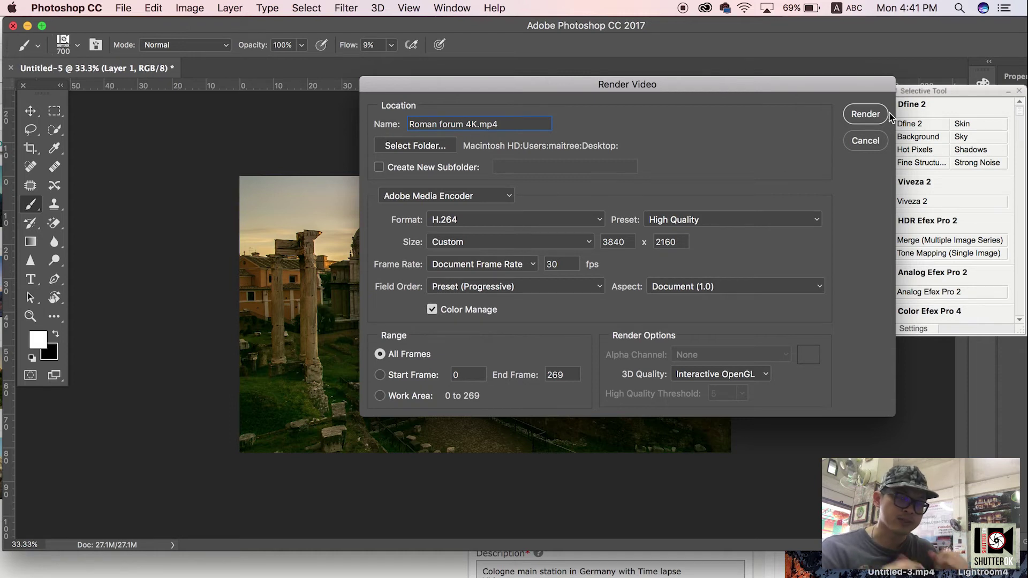
pyautogui.click(866, 114)
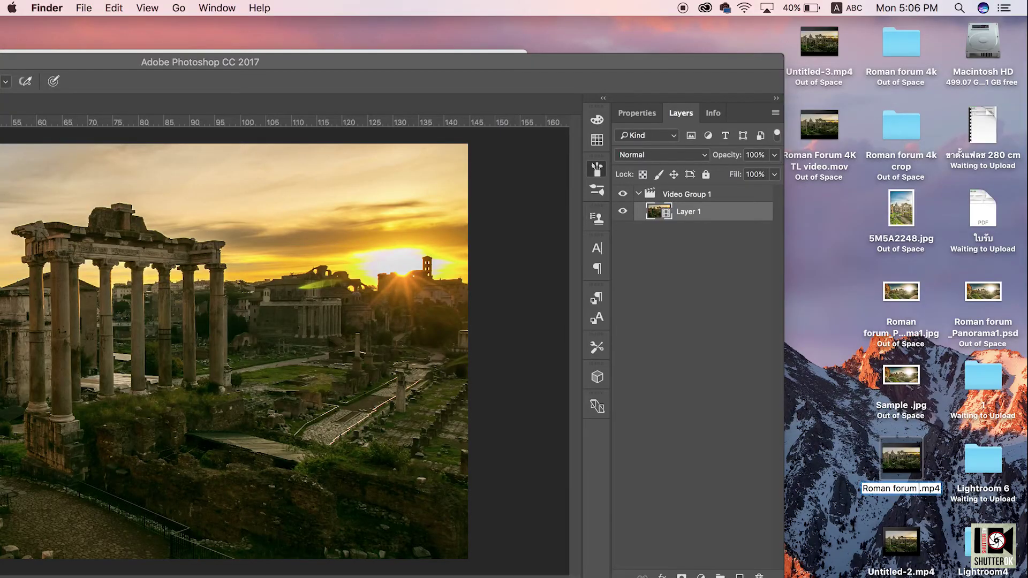
# Commit the file name Roman forum.mp4 and move the Photoshop window up slightly.
pyautogui.press('Return')
pyautogui.click(846, 448)
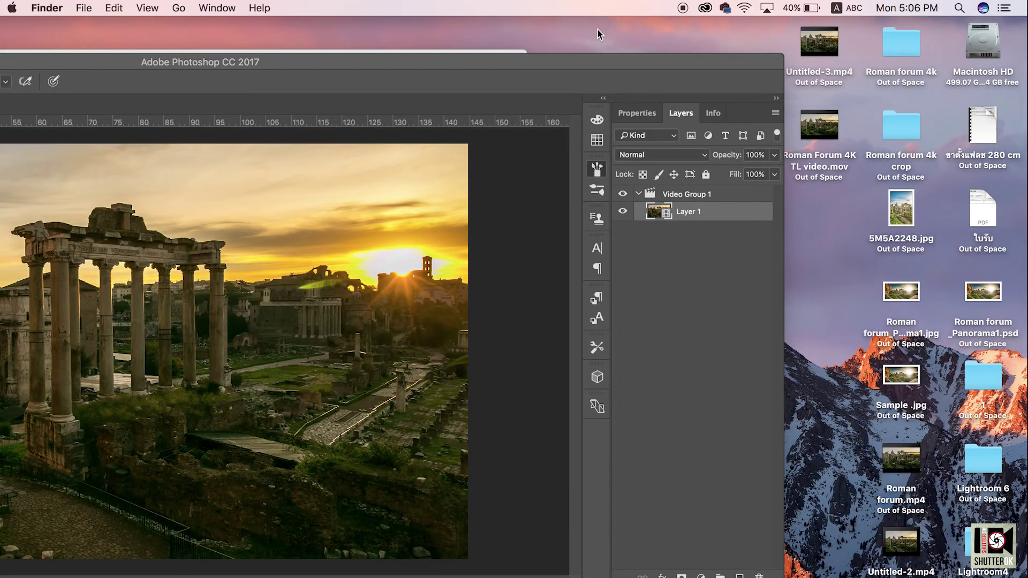
pyautogui.click(597, 63)
pyautogui.moveTo(708, 64); pyautogui.dragTo(708, 27)
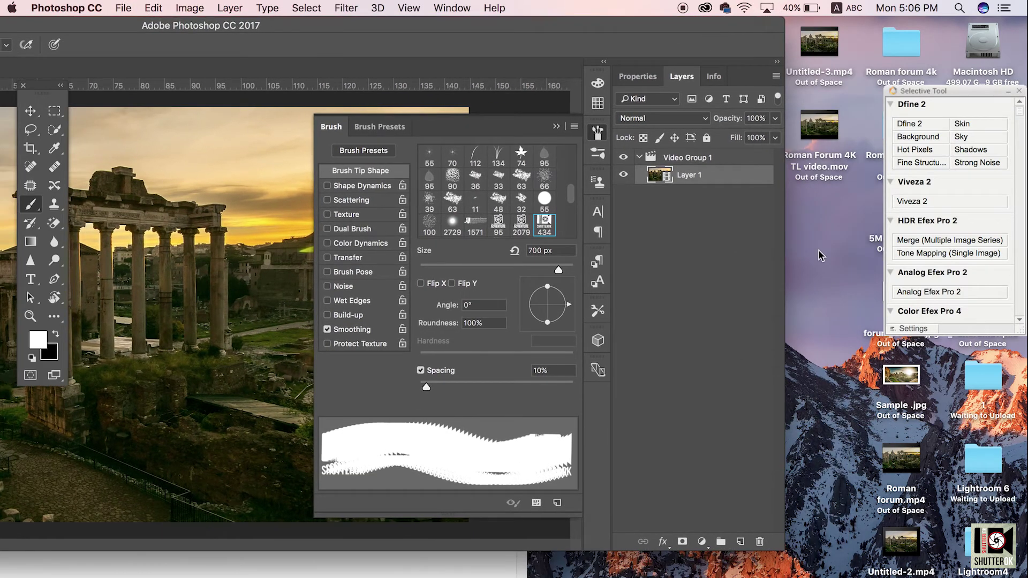
# Preview Roman forum.mp4 in Quick Look, then close the preview.
pyautogui.click(820, 256)
pyautogui.click(900, 466)
pyautogui.press('space')
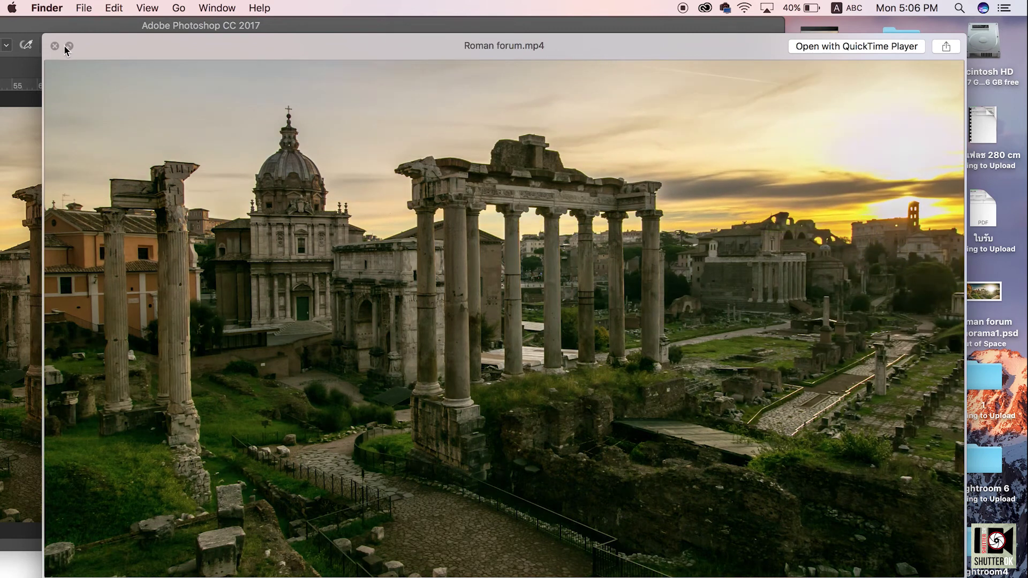
pyautogui.click(54, 46)
pyautogui.click(577, 41)
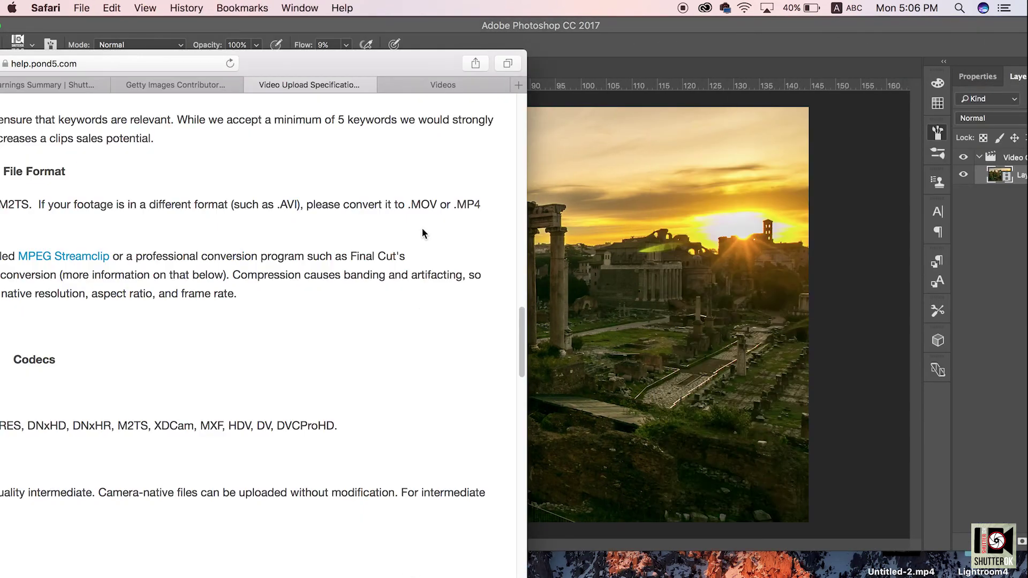
# Drag Roman forum.mp4 onto the Getty ESP upload zone, then view Shutterstock's footage requirements.
pyautogui.doubleClick(393, 63)
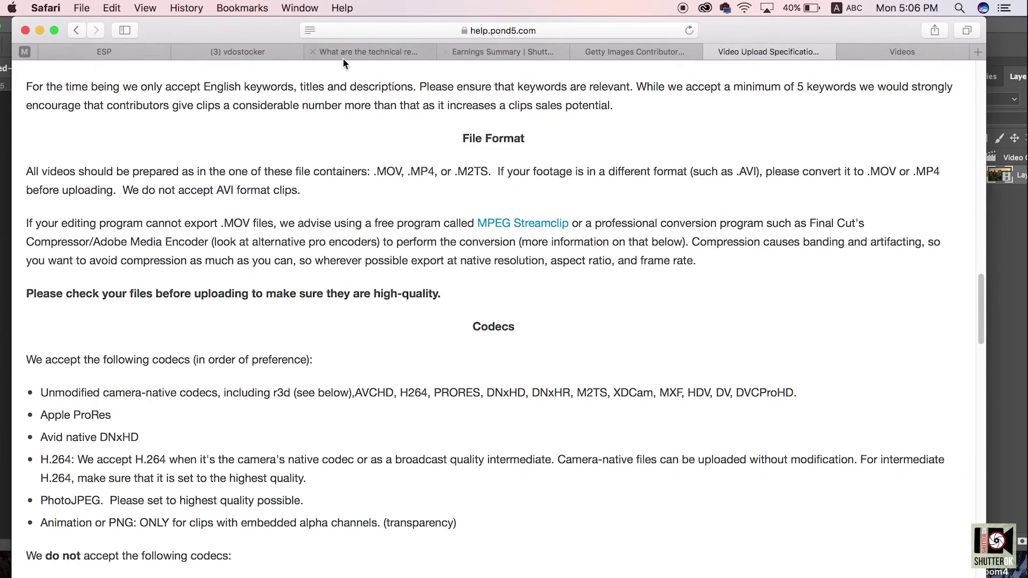
pyautogui.click(154, 52)
pyautogui.doubleClick(829, 29)
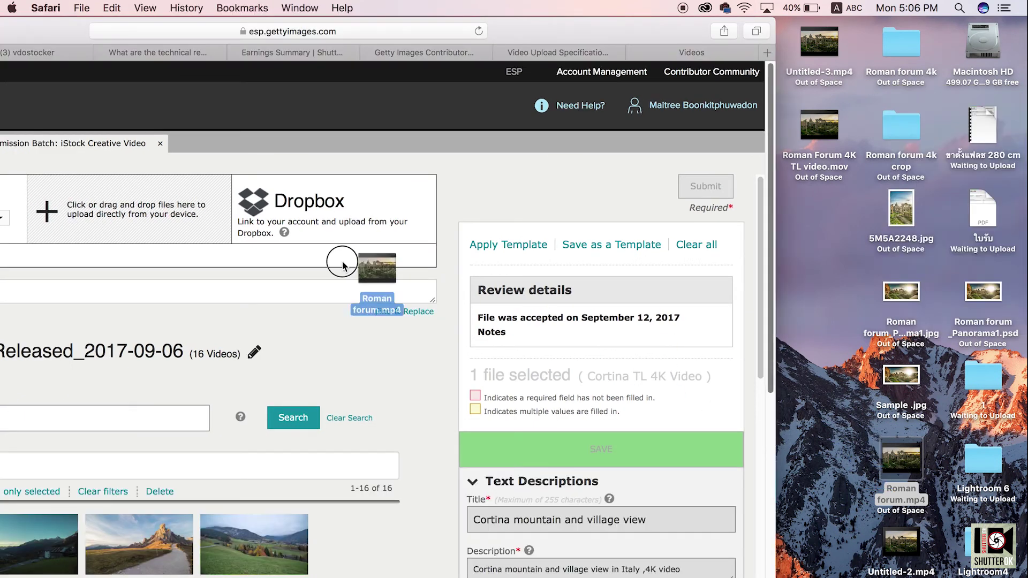
pyautogui.moveTo(901, 460); pyautogui.dragTo(195, 206)
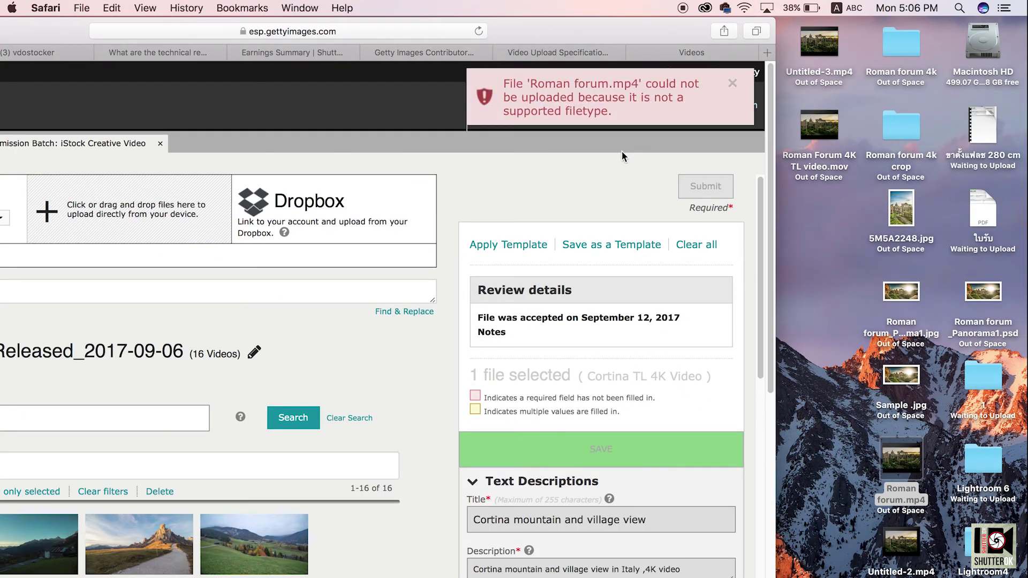
pyautogui.doubleClick(623, 38)
pyautogui.click(425, 77)
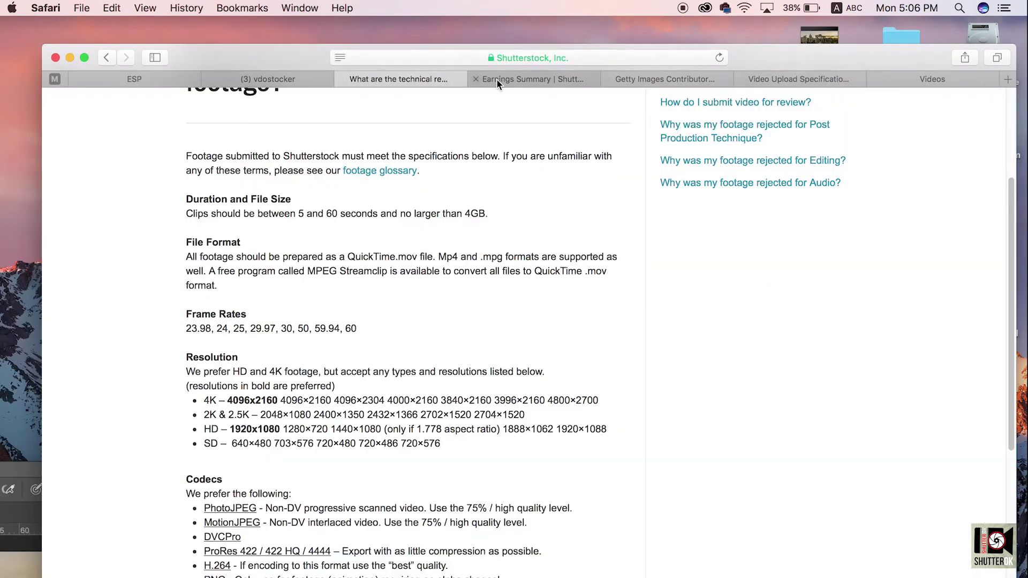
# Scroll through Shutterstock's footage technical requirements article.
pyautogui.scroll(5, 522, 174)
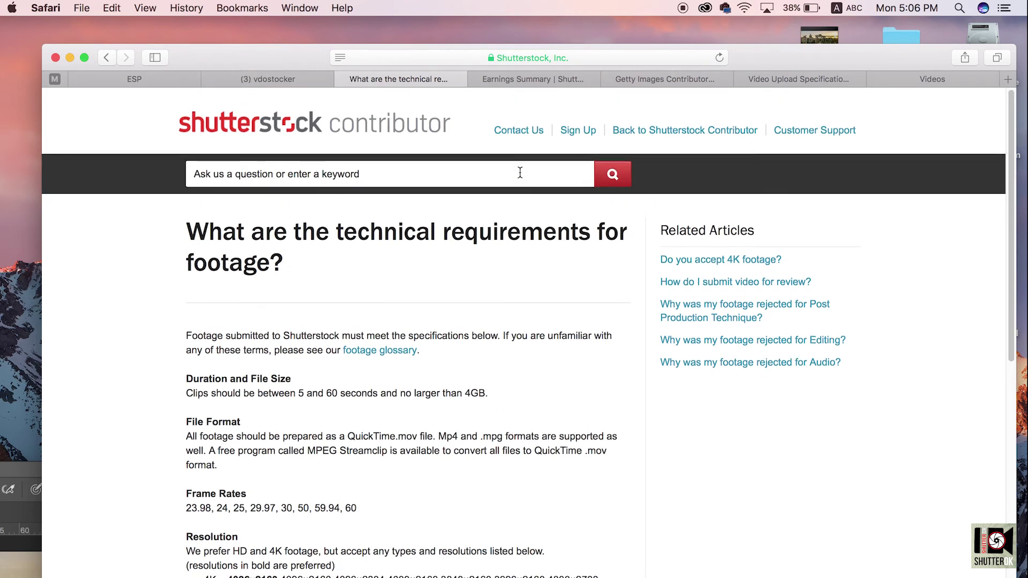
pyautogui.scroll(-2, 503, 142)
pyautogui.scroll(-3, 503, 143)
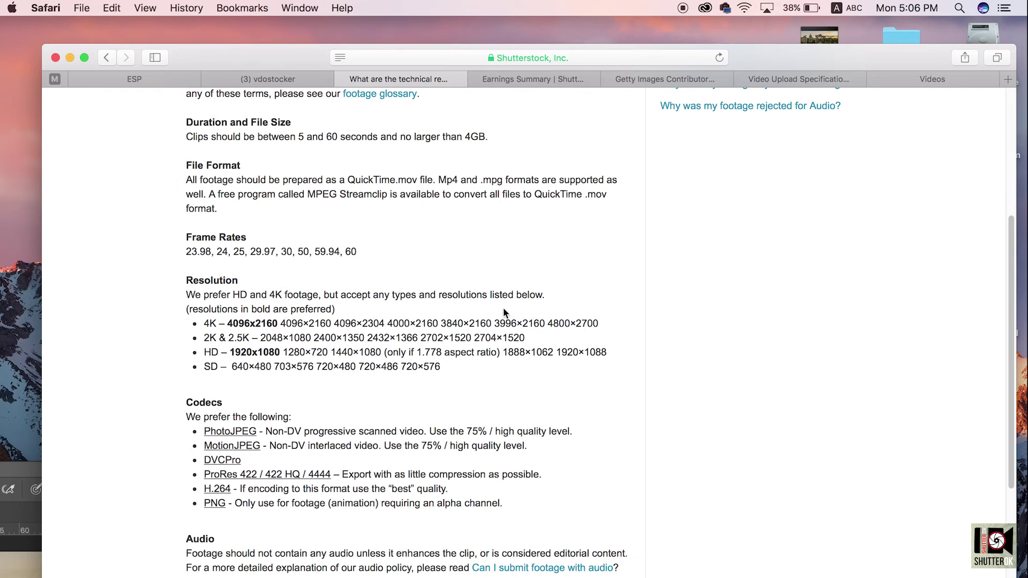
pyautogui.scroll(-1, 381, 351)
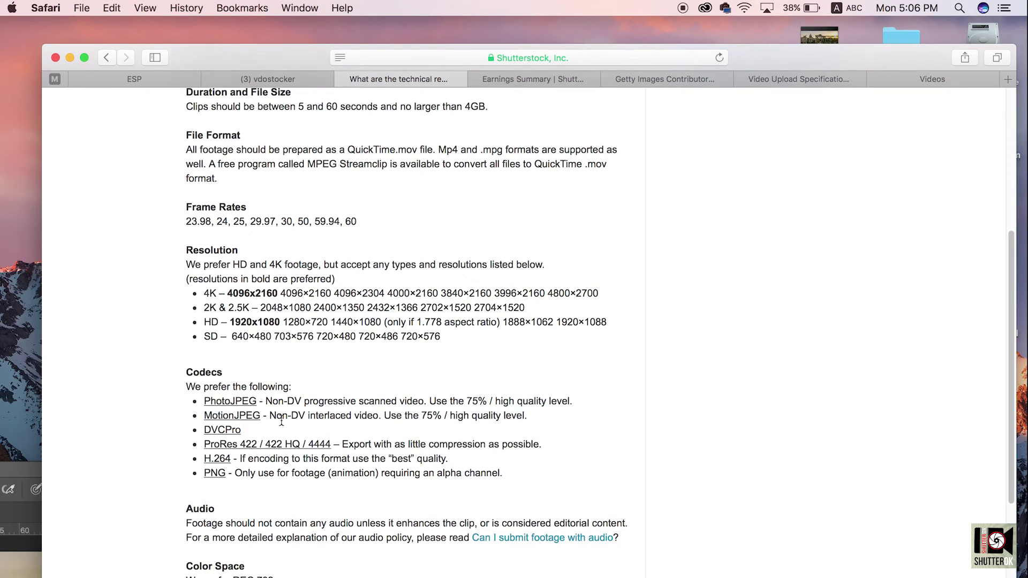
pyautogui.scroll(3, 238, 447)
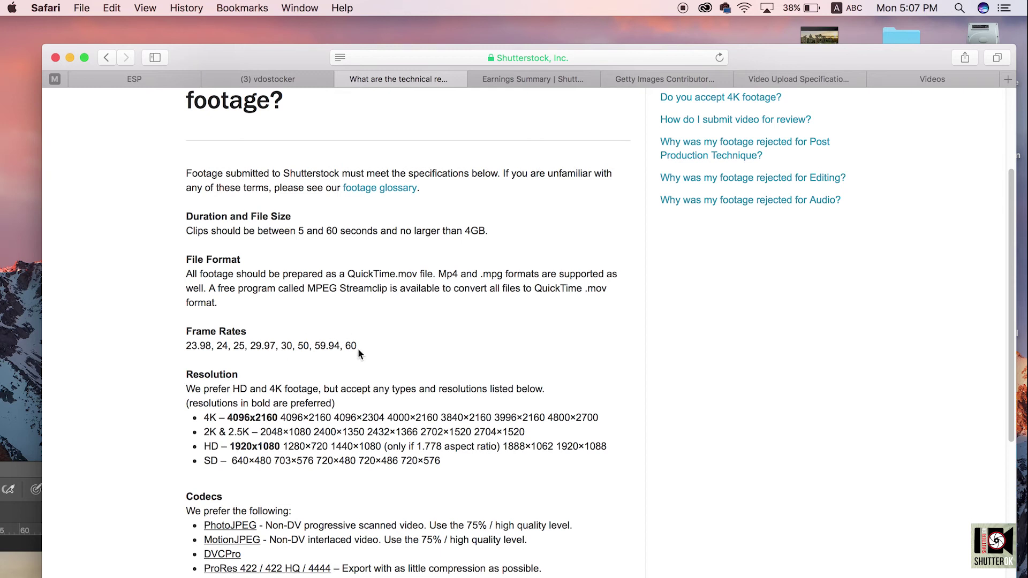
# Review Pond5's video upload specifications, then bring up Fotolia's video specifications.
pyautogui.moveTo(798, 58); pyautogui.dragTo(761, 40)
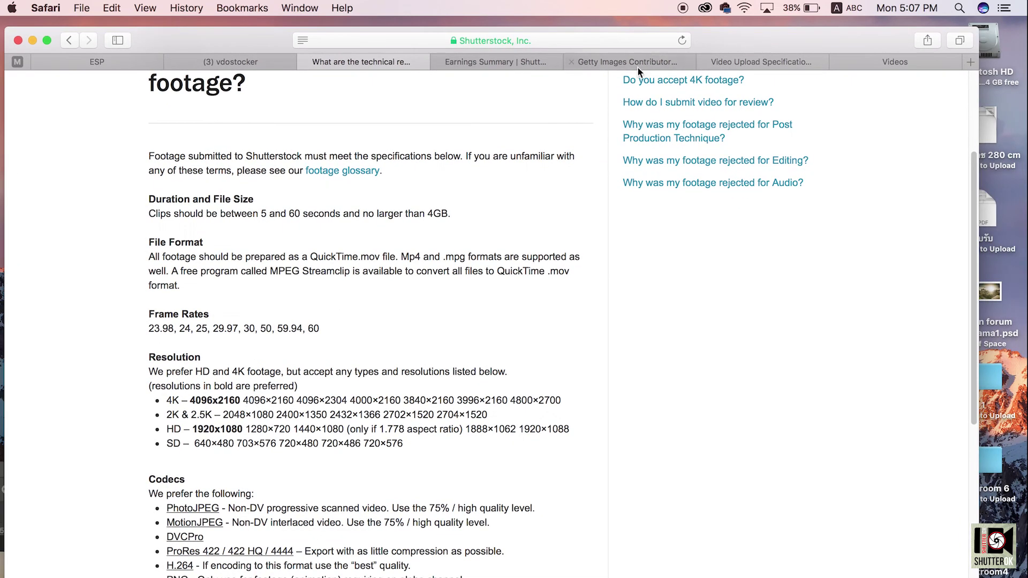
pyautogui.click(742, 60)
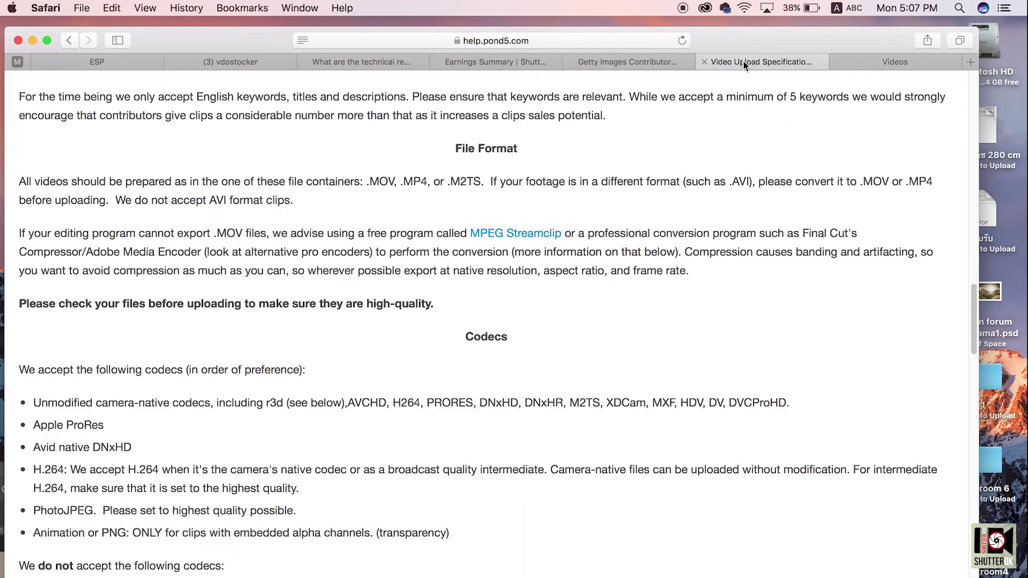
pyautogui.scroll(5, 666, 246)
pyautogui.scroll(10, 667, 245)
pyautogui.scroll(4, 667, 245)
pyautogui.scroll(-12, 667, 245)
pyautogui.scroll(-5, 667, 245)
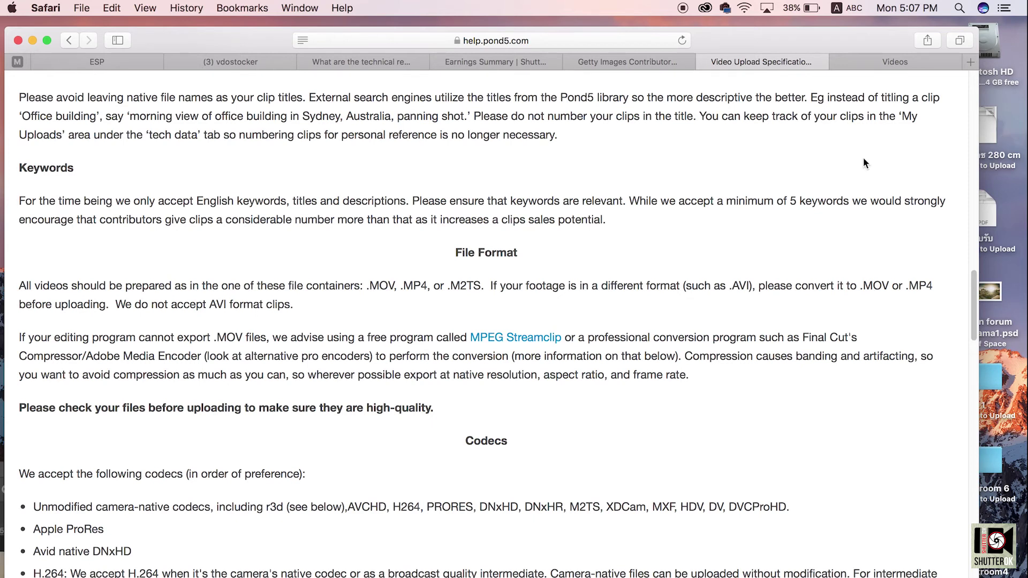
pyautogui.click(895, 62)
pyautogui.scroll(3, 741, 220)
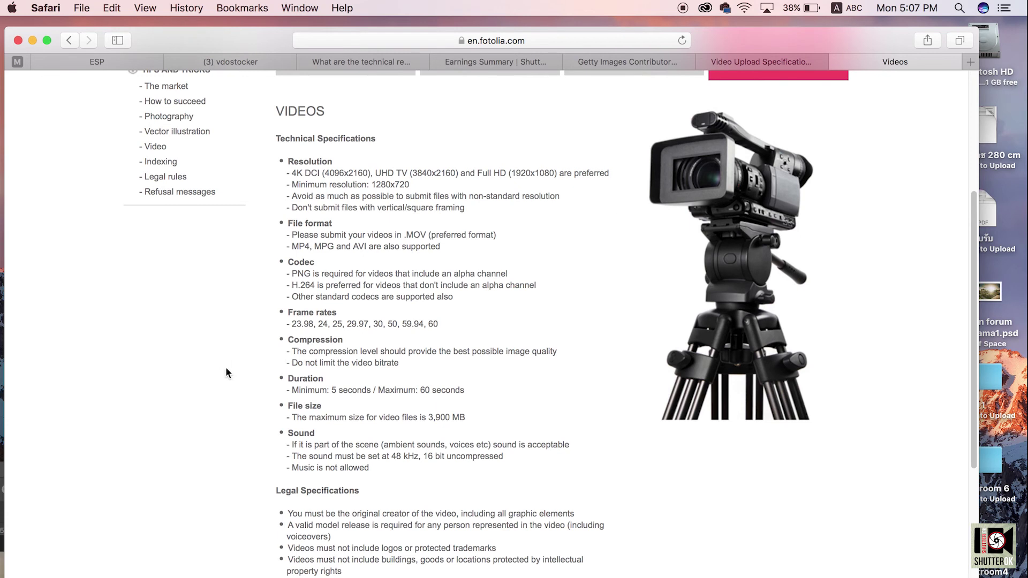
# Scroll Fotolia's Files Specifications page to show the technical and legal video requirements.
pyautogui.scroll(5, 345, 373)
pyautogui.scroll(2, 345, 374)
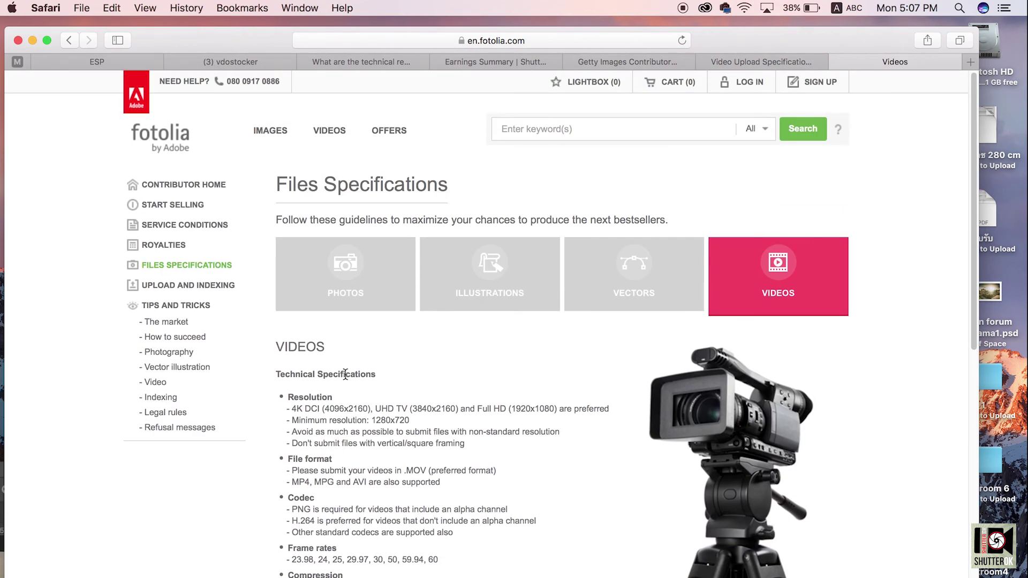
pyautogui.scroll(-5, 344, 374)
pyautogui.scroll(-1, 346, 378)
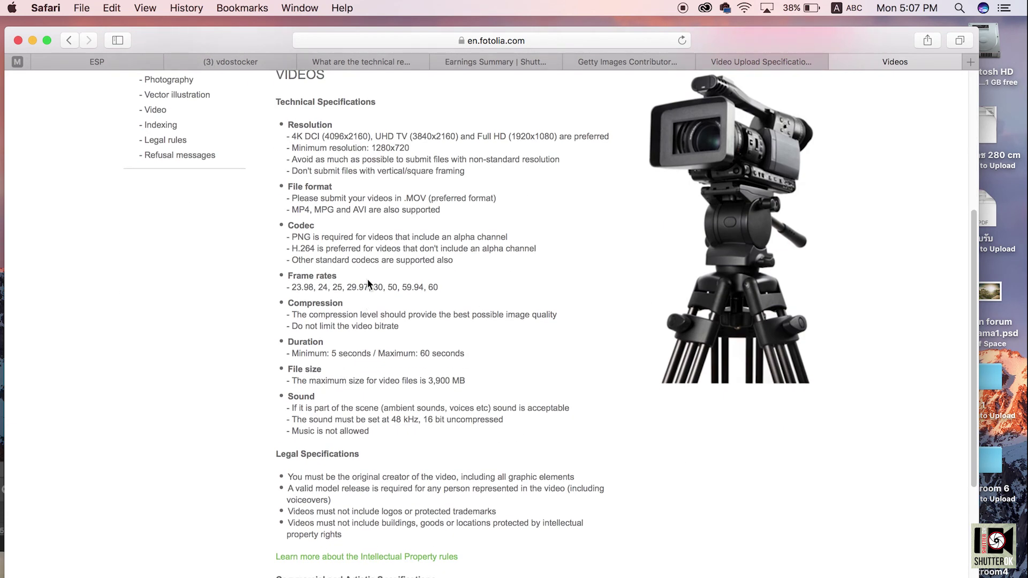